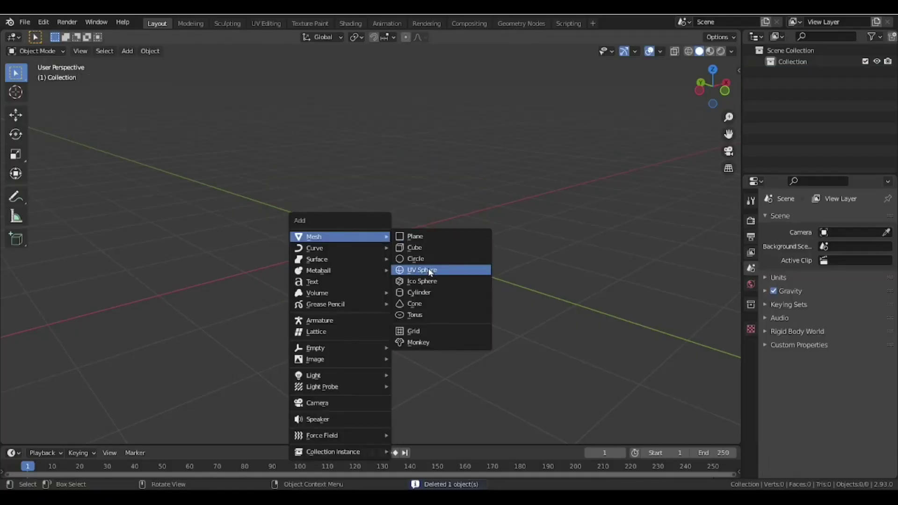
Add a UV sphere and open it in Edit Mode with wireframe display in front view.
left_click(409, 265)
key("Tab")
key("shift+z")
scroll(358, 193, "up", 5)
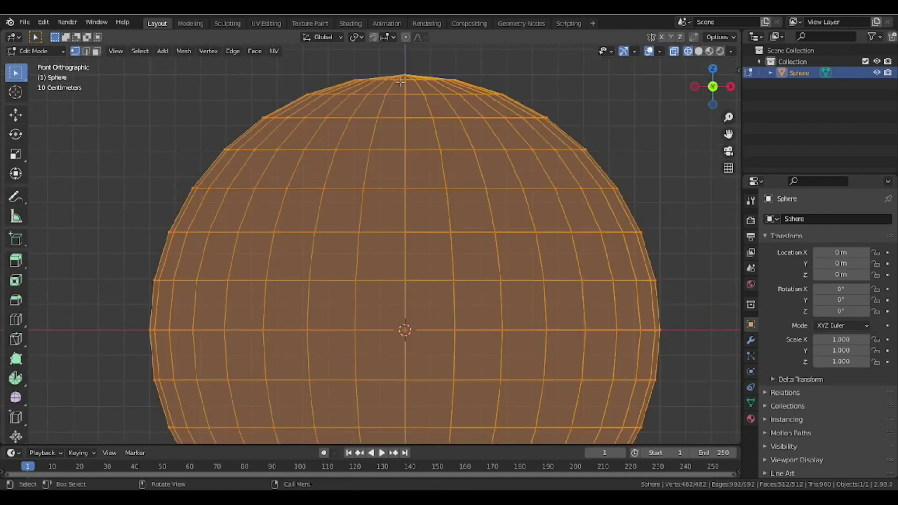
Pull the sphere's top vertex up along Z with smooth proportional editing to form an egg shape.
left_click(401, 81)
scroll(402, 80, "down", 3)
middle_click_drag(470, 71, 435, 139, "shift")
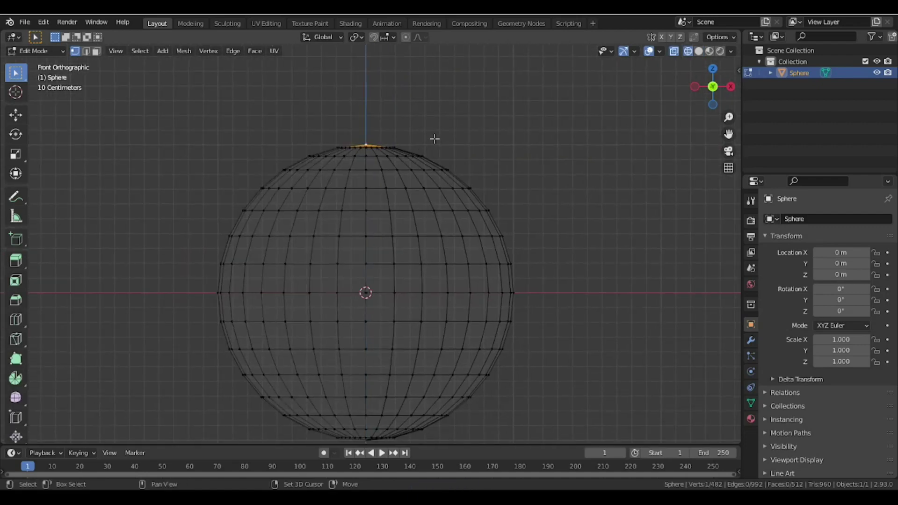
left_click(423, 38)
left_click(409, 89)
scroll(402, 135, "up", 1)
middle_click_drag(392, 136, 392, 183, "shift")
key("g")
key("z")
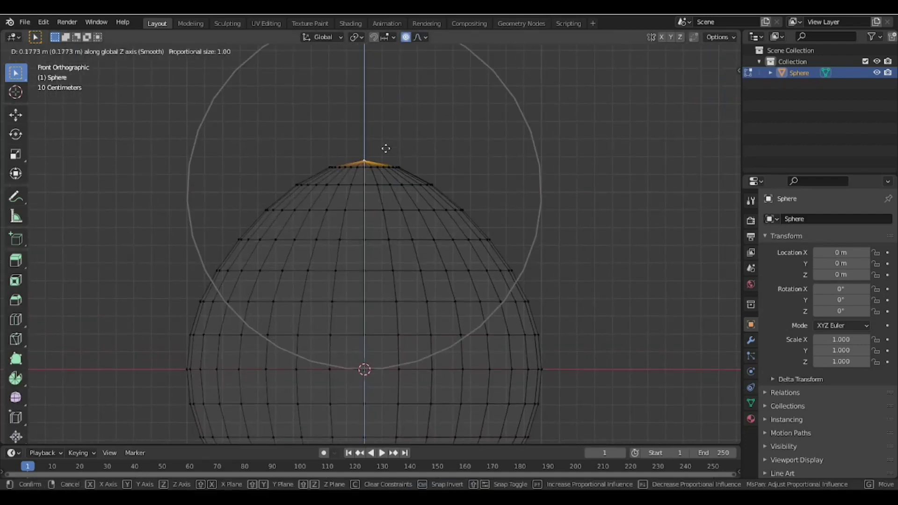
scroll(386, 89, "down", 8)
left_click(391, 85)
scroll(392, 135, "down", 5)
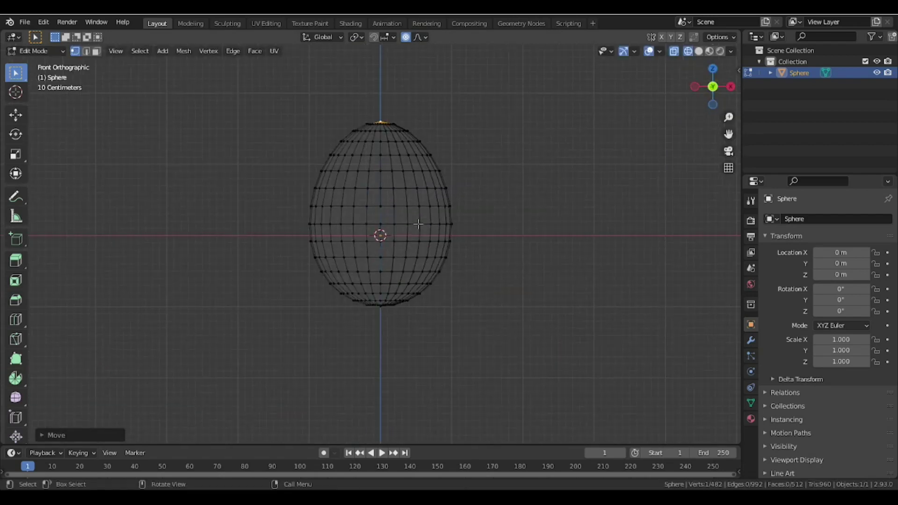
Flatten the egg's underside by moving its bottom vertex up along Z by about 0.19 m with proportional editing.
scroll(389, 286, "up", 5)
left_click(370, 336)
scroll(398, 337, "down", 5)
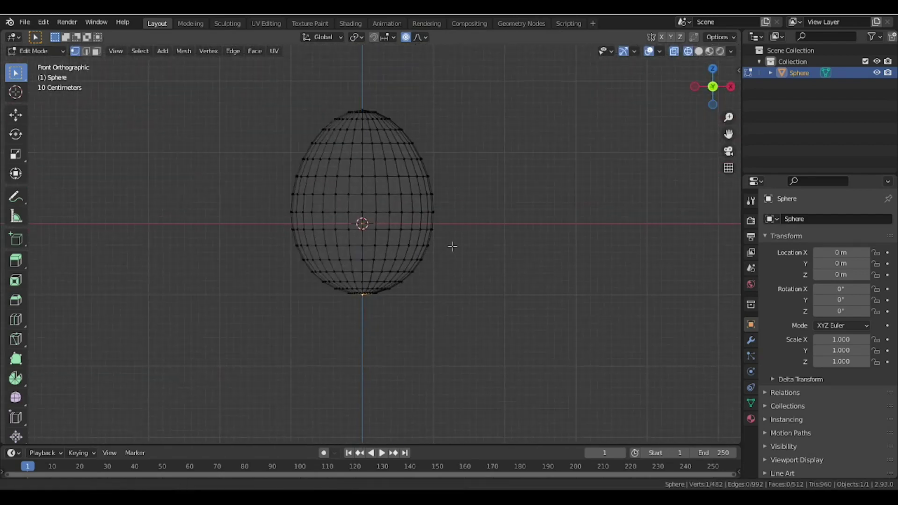
key("g")
key("z")
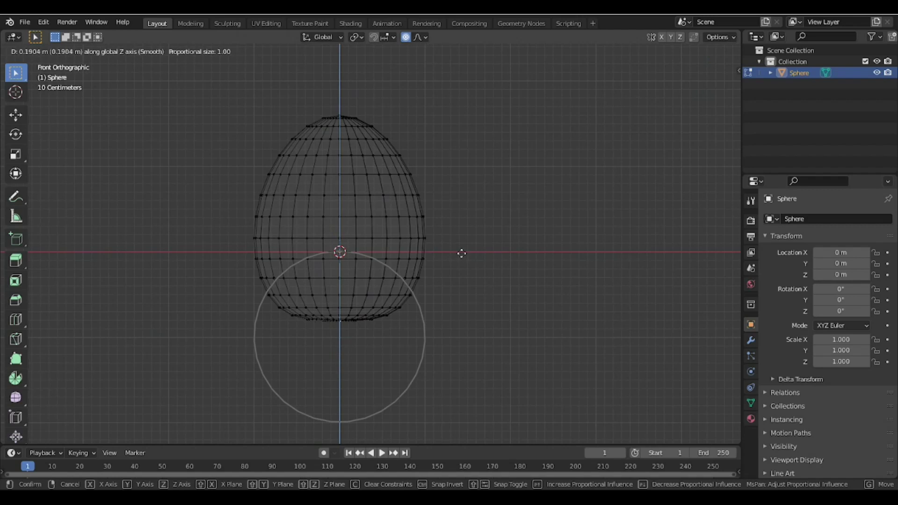
left_click(462, 252)
scroll(501, 211, "down", 3)
Extrude the faces at the egg's underside downward into a narrowing neck and a long tail.
key("ctrl+KP_3")
scroll(437, 337, "up", 8)
left_click_drag(577, 357, 109, 190)
scroll(402, 301, "up", 3)
scroll(401, 301, "down", 5)
mouse_move(401, 300)
middle_mouse_down()
mouse_move(442, 248)
mouse_move(450, 269)
middle_mouse_up()
key("shift+z")
scroll(457, 273, "down", 4)
key("KP_1")
scroll(433, 244, "up", 4)
key("ctrl+KP_Add")
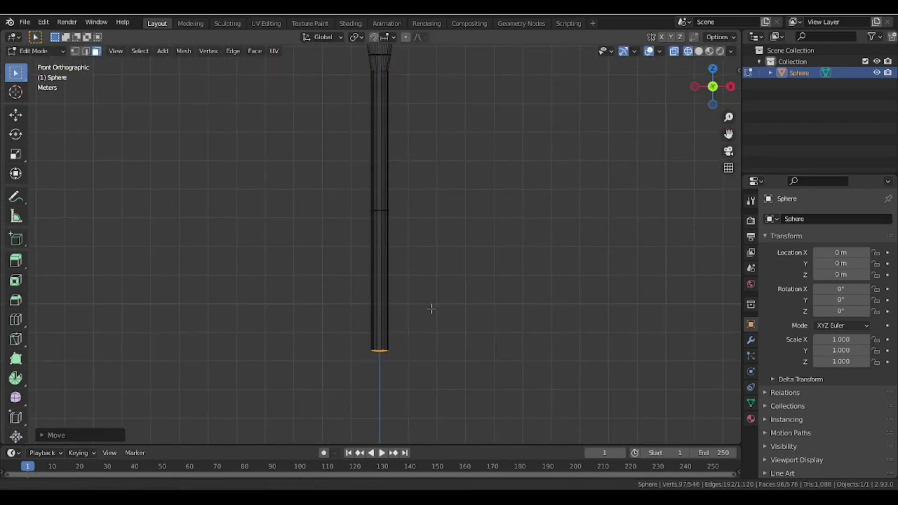
Scale down the end faces of the tail so that it tapers to a fine tip.
middle_click_drag(431, 309, 447, 236, "shift")
scroll(447, 236, "up", 1)
middle_click_drag(458, 309, 455, 266, "shift")
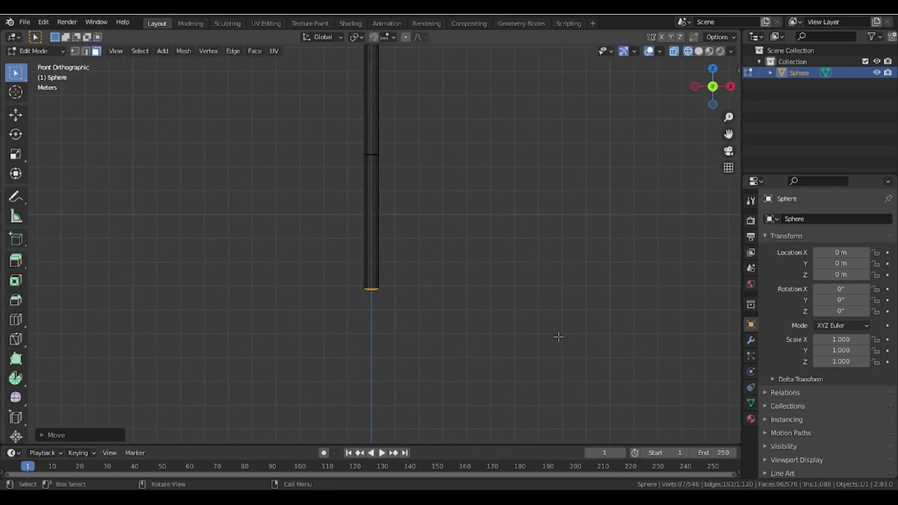
left_click(404, 295)
scroll(370, 346, "up", 6)
middle_click_drag(355, 363, 346, 233, "shift")
scroll(374, 280, "up", 14)
middle_click_drag(413, 316, 578, 182, "shift")
scroll(598, 244, "up", 4)
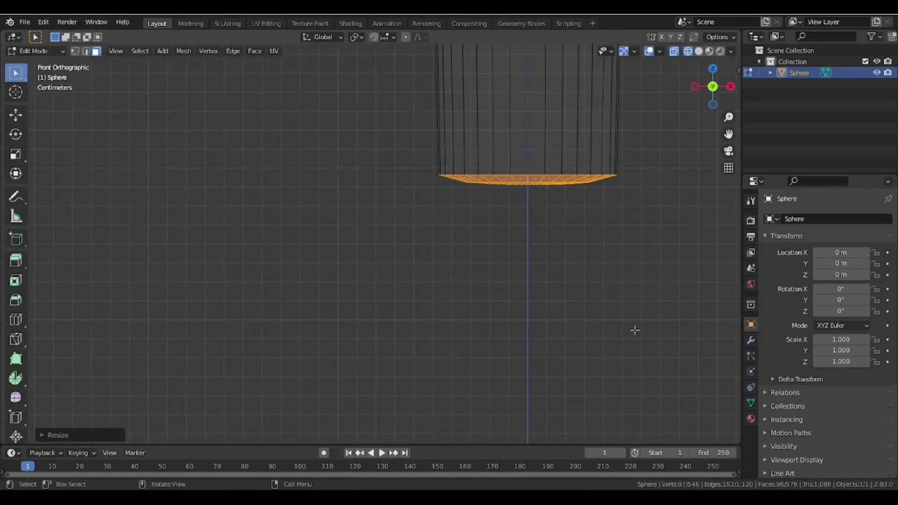
key("s")
left_click(528, 207)
scroll(547, 246, "down", 9)
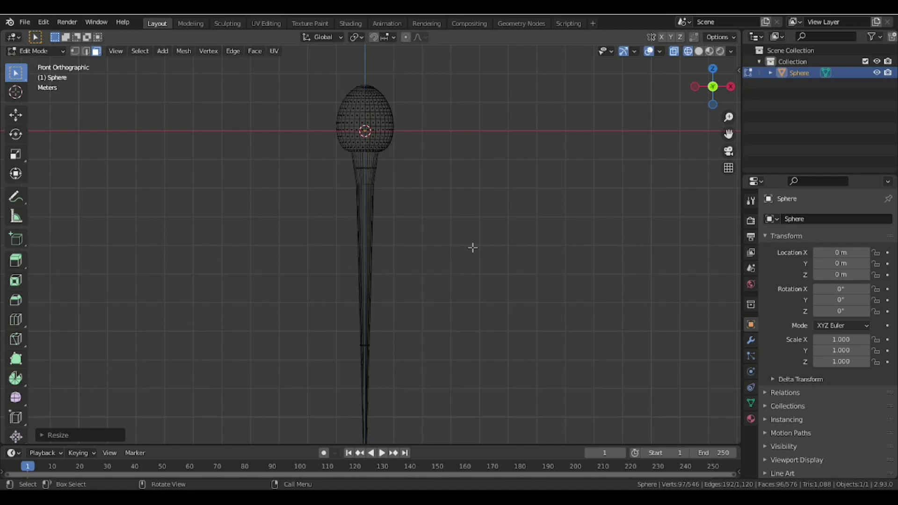
Lengthen the tail by moving its tip farther down, and divide it with many evenly spaced loop cuts.
middle_click_drag(426, 308, 470, 256, "shift")
left_click(443, 302)
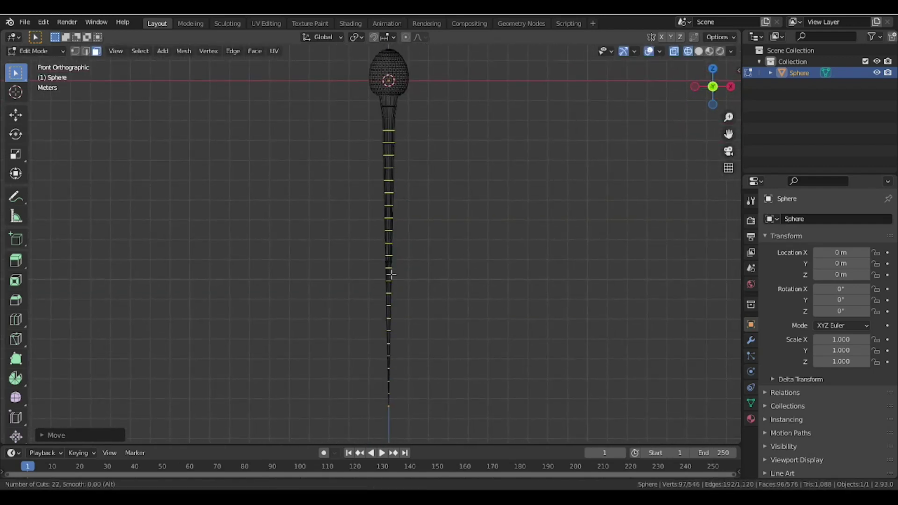
left_click(453, 282)
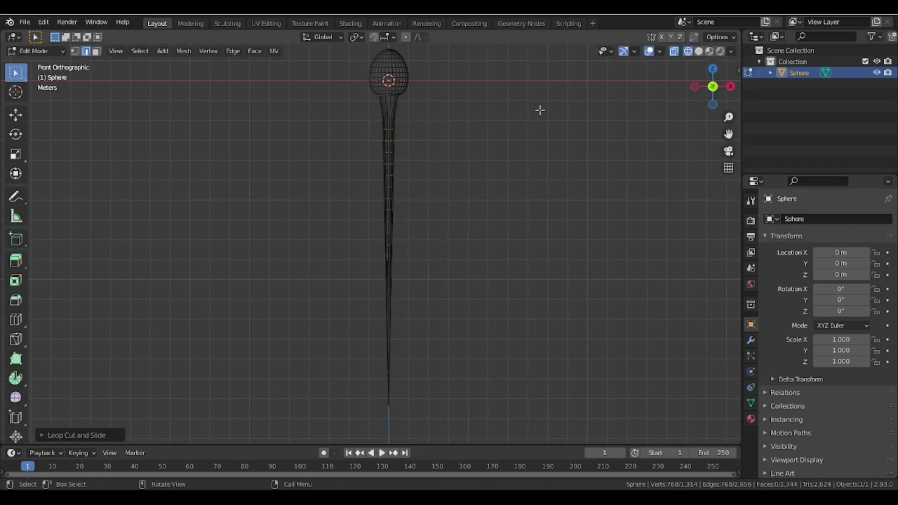
scroll(391, 279, "up", 6)
scroll(434, 365, "down", 2)
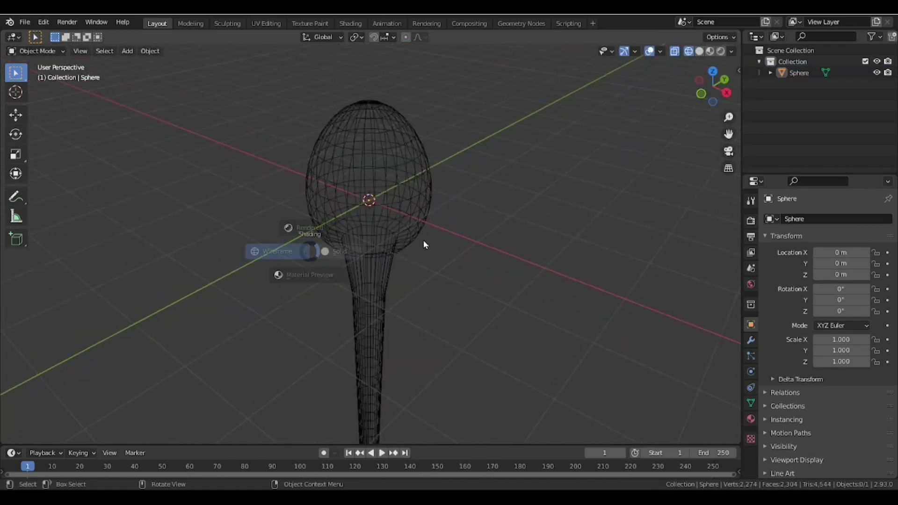
Switch to solid shading, add a cube and flatten it along Z to a scale of about 0.148.
left_click(423, 244)
key("shift+a")
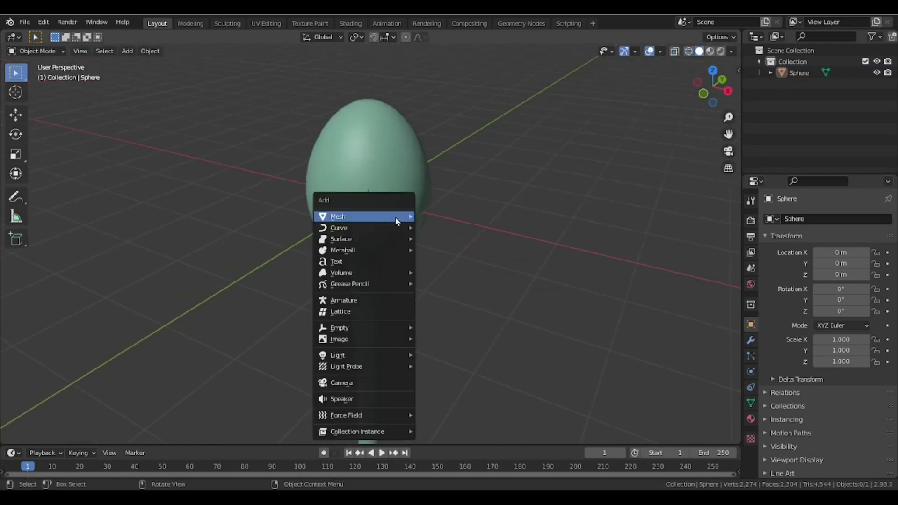
mouse_move(397, 220)
left_click(445, 228)
key("s")
key("z")
left_click(380, 213)
Move the flat cube down about 0.93 m into the neck and shrink it into a small subdivided disc.
key("KP_1")
key("g")
key("z")
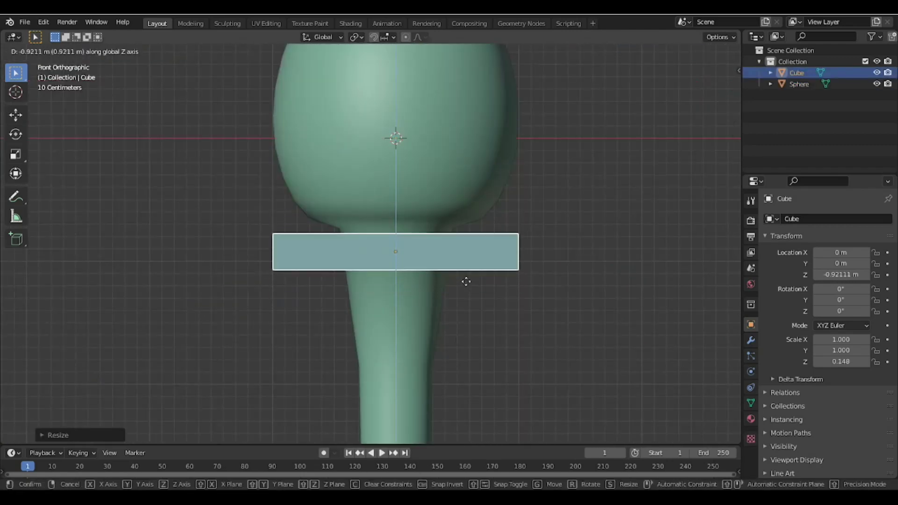
left_click(465, 284)
scroll(466, 284, "up", 3)
key("s")
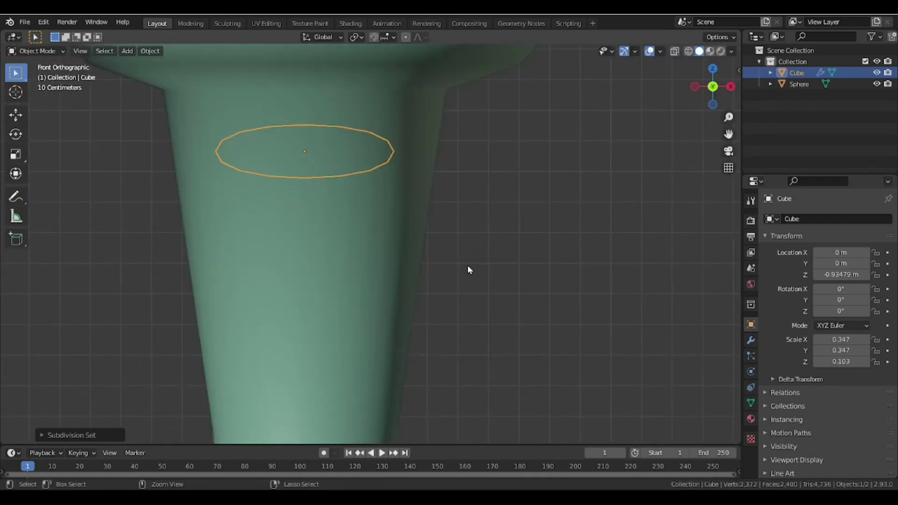
scroll(445, 253, "down", 2)
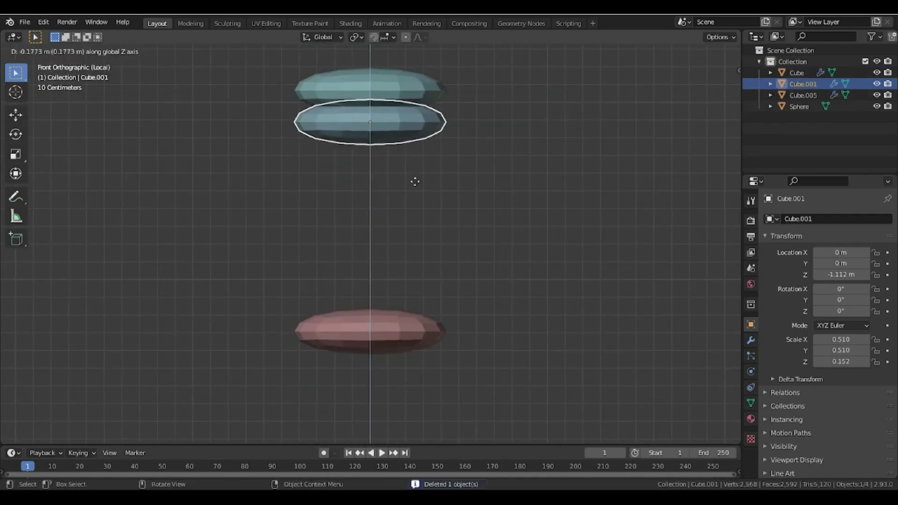
Stack seven copies of the disc downward at about 0.177 m spacing and taper the lower ones with proportional scaling, excluding Z.
left_click(415, 182)
key("shift+r")
key("shift+r")
key("shift+r")
key("shift+r")
key("shift+r")
key("shift+r")
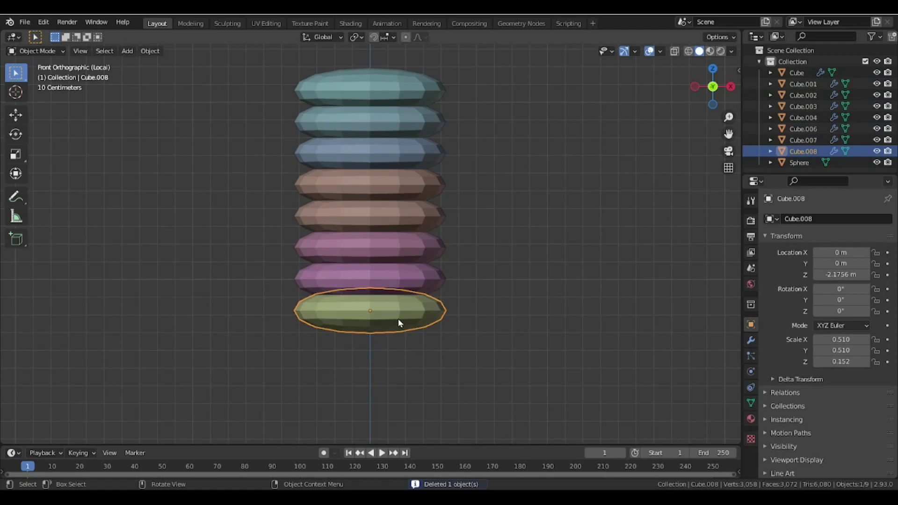
key("s")
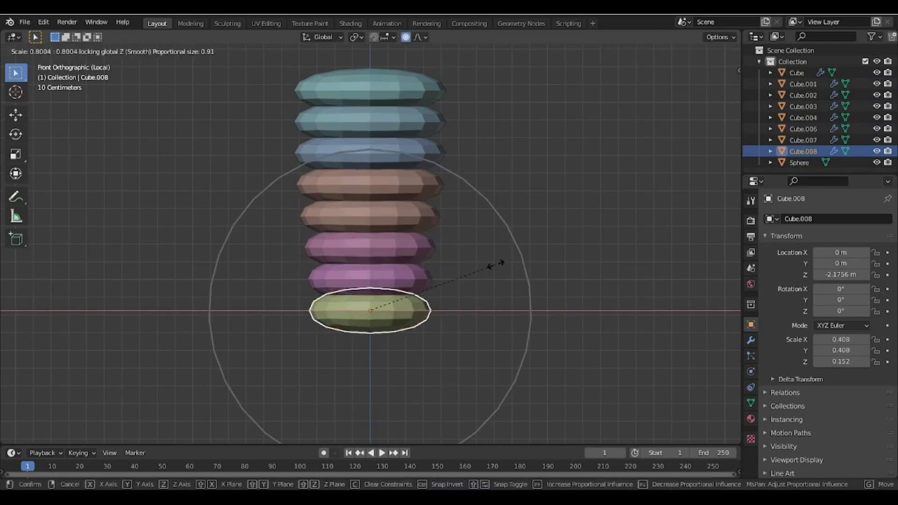
left_click(451, 314)
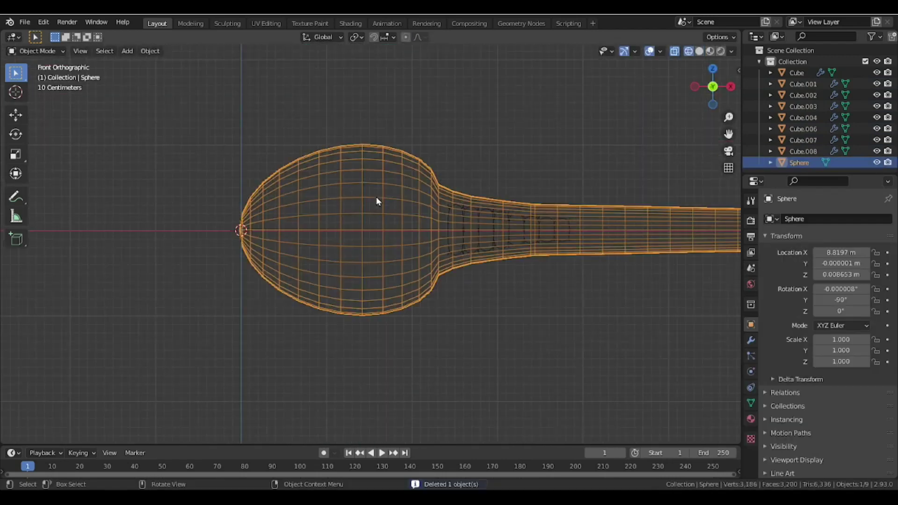
Set the origin of the outer body to the 3D cursor at the tip of the head.
right_click(376, 197)
mouse_move(392, 195)
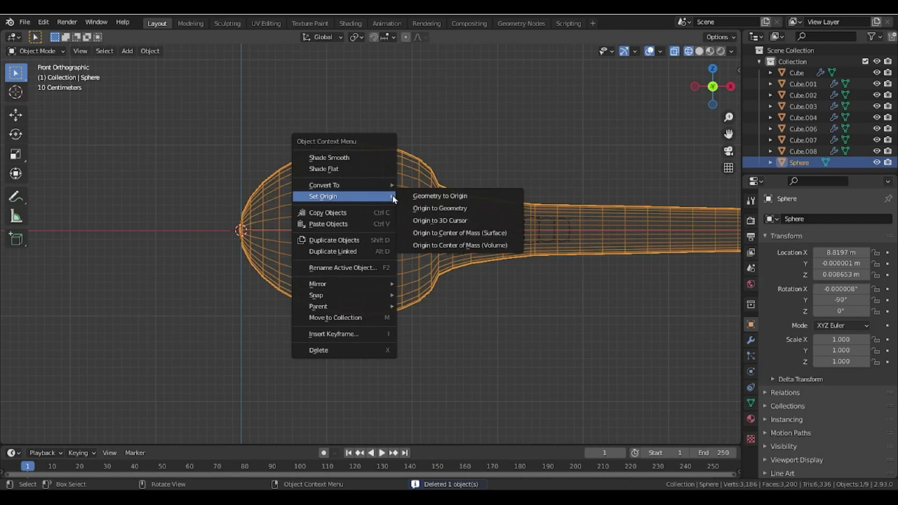
left_click(460, 224)
Duplicate the outer body, scale the copy to about 0.804 and shift it about 0.236 m along X inside the original.
key("shift+d")
key("s")
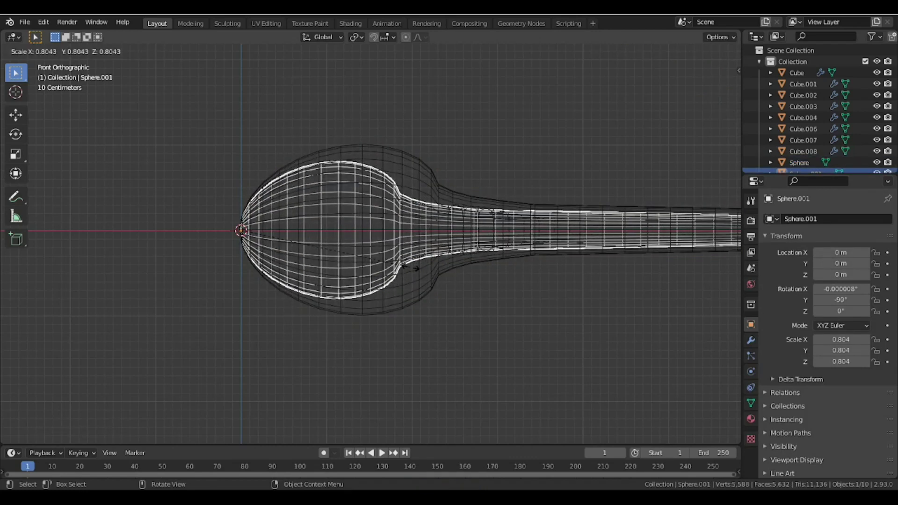
left_click(410, 267)
key("g")
key("x")
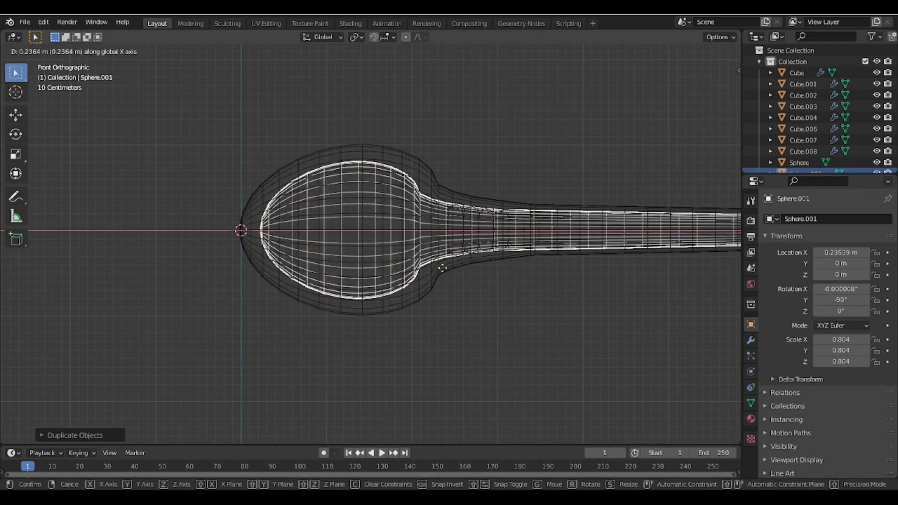
left_click(442, 268)
Delete the tail faces of the inner copy.
scroll(579, 327, "down", 3)
middle_click_drag(580, 327, 410, 329, "shift")
key("Tab")
left_click_drag(720, 197, 237, 392)
scroll(297, 307, "up", 8)
middle_click_drag(194, 310, 424, 317, "shift")
scroll(415, 297, "down", 2)
key("x")
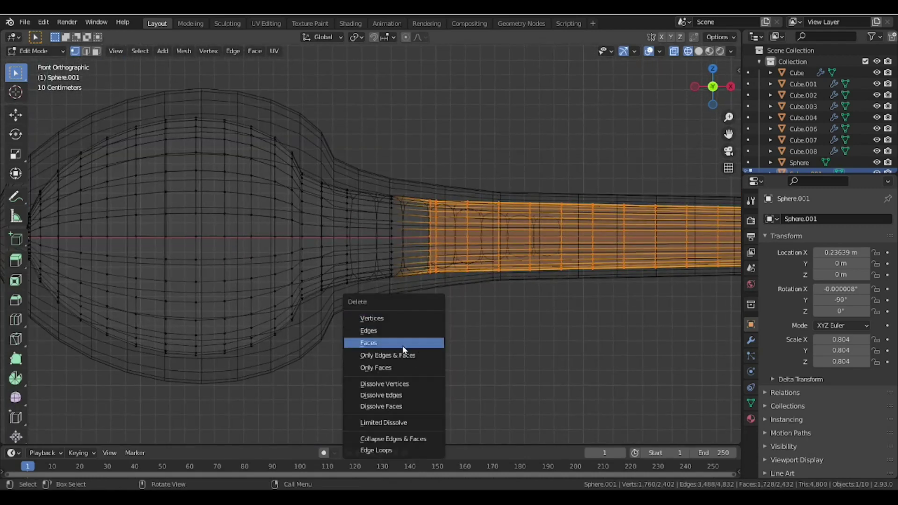
left_click(403, 350)
Delete the inner copy's remaining neck faces where they overlap the discs.
left_click_drag(527, 155, 337, 385)
scroll(360, 351, "up", 2)
key("x")
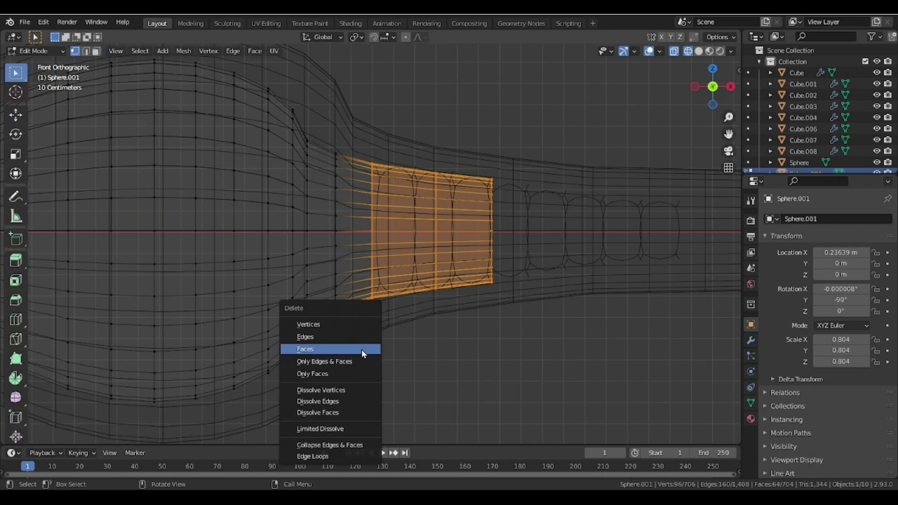
left_click(362, 350)
Switch the viewport to solid shading and return to Object Mode.
scroll(351, 349, "down", 2)
middle_click_drag(255, 291, 274, 291, "shift")
key("z")
left_click(416, 292)
middle_click_drag(481, 299, 497, 313)
scroll(370, 294, "up", 2)
mouse_move(360, 294)
middle_mouse_down()
mouse_move(341, 286)
mouse_move(430, 291)
mouse_move(296, 284)
middle_mouse_up()
key("Tab")
Select the outer body and turn on X-ray display to see the inner head and discs through it.
scroll(341, 286, "down", 2)
left_click(381, 290)
left_click(674, 52)
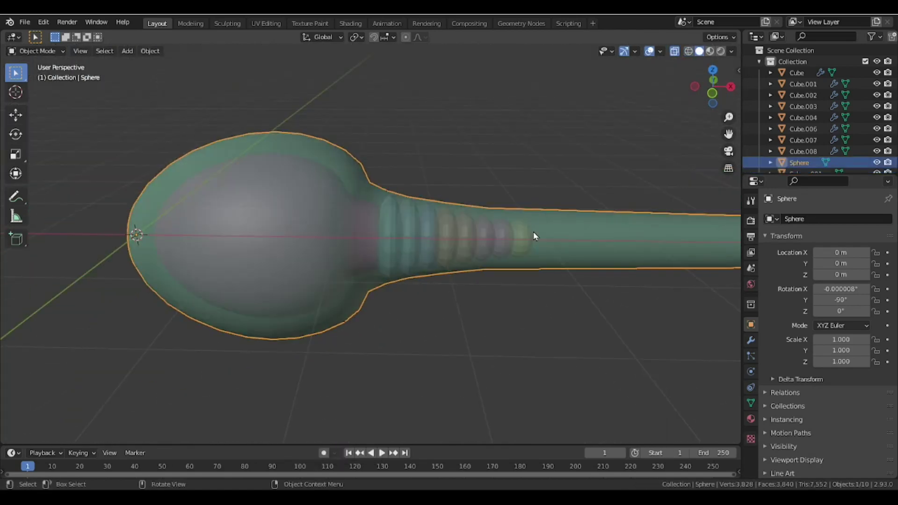
middle_click_drag(533, 234, 519, 262)
scroll(468, 308, "down", 5)
middle_click_drag(435, 327, 417, 306)
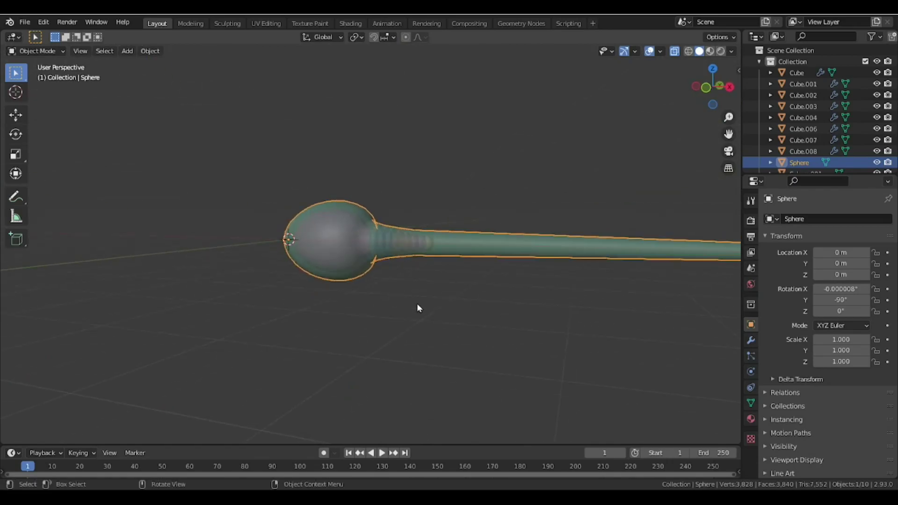
scroll(579, 252, "up", 3)
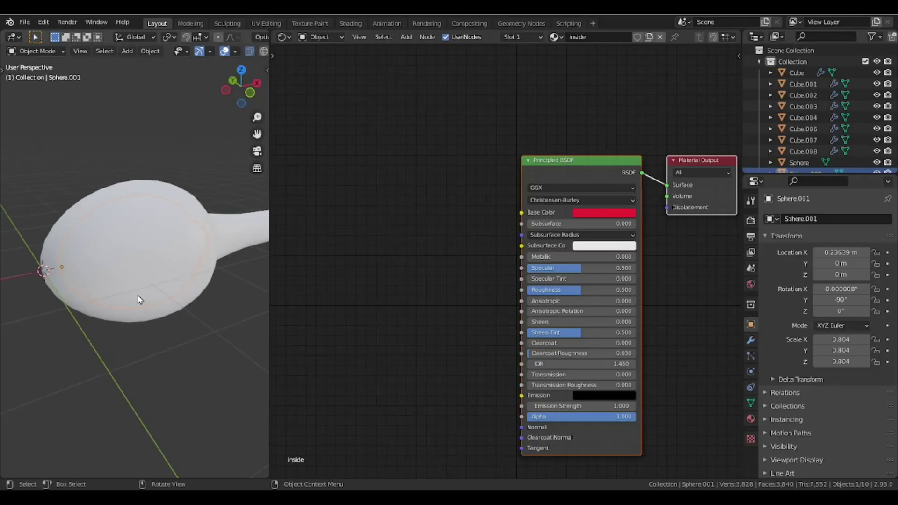
Isolate the inner head in local view and add a Voronoi Texture node to its "inside" material.
key("KP_Divide")
key("shift+a")
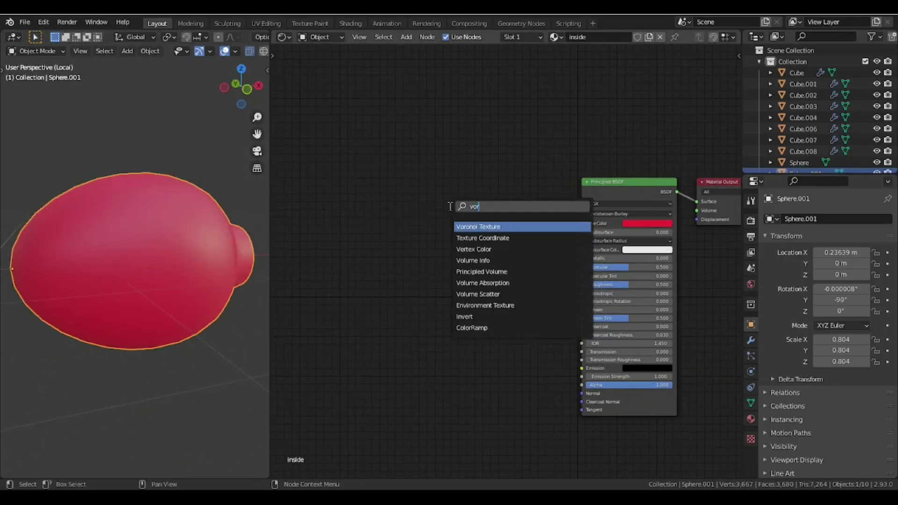
key("Return")
left_click(318, 222)
Add a Mix colour node and connect the Voronoi Texture's Distance output to its Fac input.
key("shift+a")
type("mix")
key("Return")
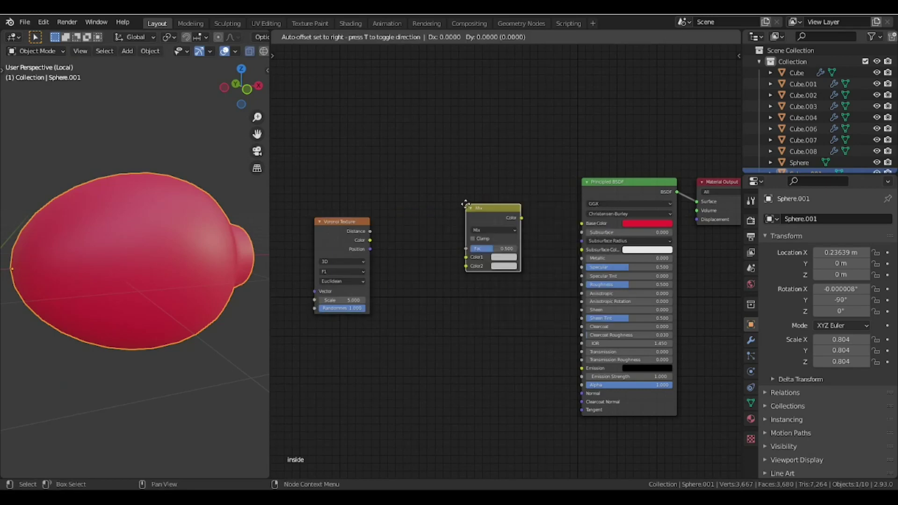
left_click(466, 204)
scroll(514, 236, "up", 2)
left_click_drag(345, 230, 455, 251)
left_click_drag(484, 201, 441, 181)
left_click_drag(322, 217, 305, 219)
Set the Mix node's Color1 to red and Color2 to pinkish purple, and connect its output to Base Color.
scroll(346, 218, "up", 2)
left_click(521, 249)
left_click(540, 171)
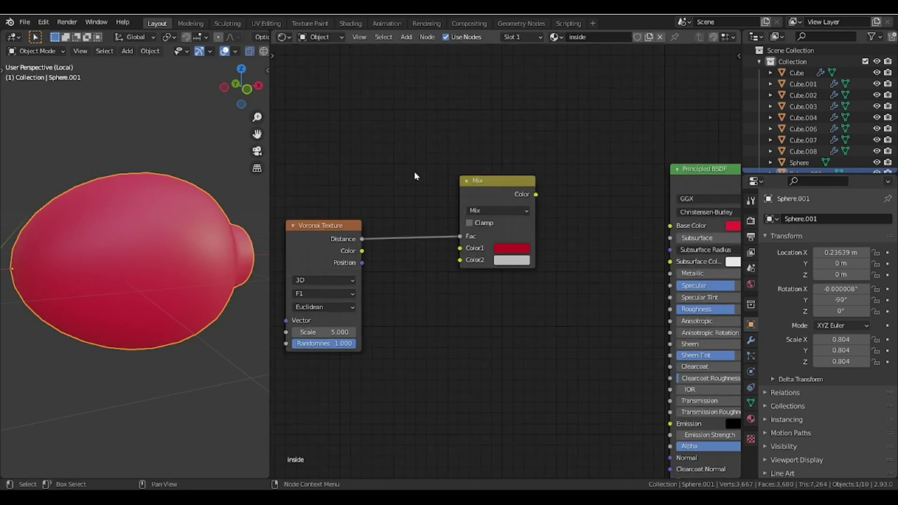
scroll(504, 259, "up", 2)
left_click(510, 261)
left_click_drag(548, 130, 528, 152)
left_click_drag(616, 211, 697, 220)
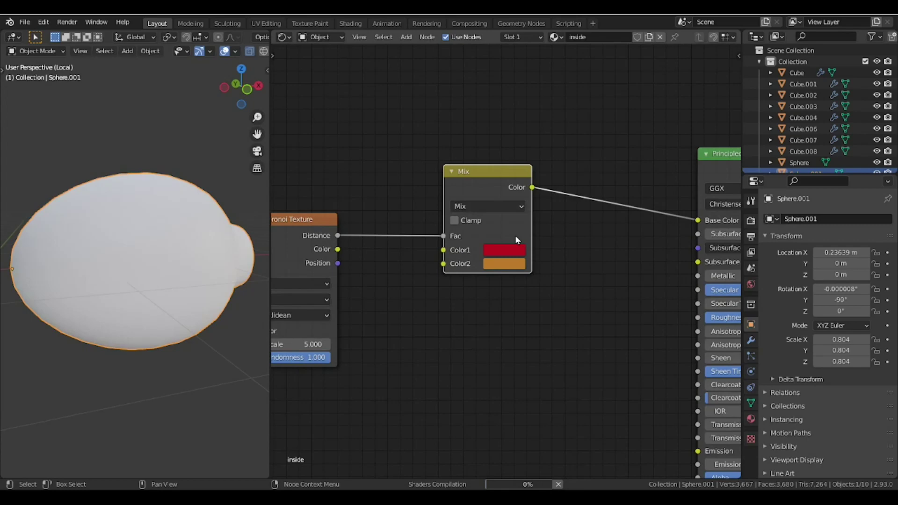
left_click(513, 260)
left_click(561, 112)
Set the Principled BSDF's Subsurface to 1.000 and connect the Mix colour to Subsurface Color.
scroll(414, 253, "down", 1)
middle_click_drag(414, 253, 309, 252)
scroll(603, 279, "up", 1)
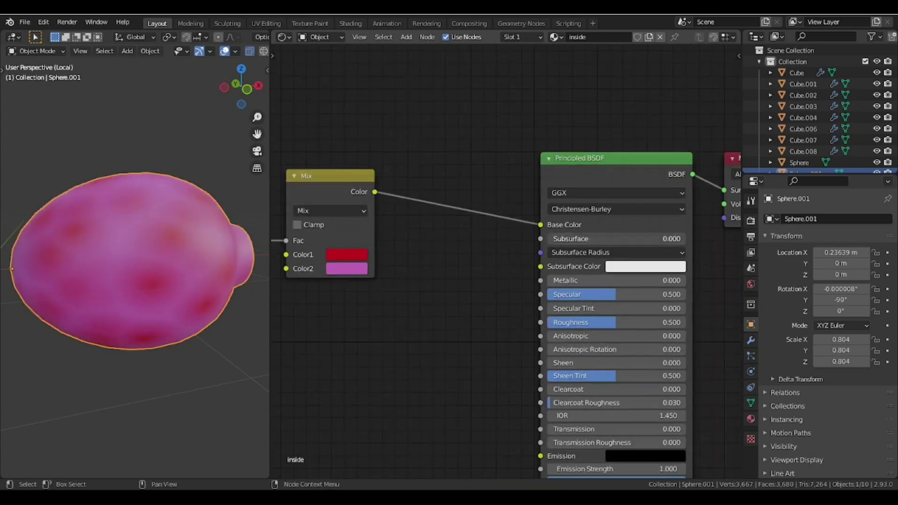
left_click_drag(585, 239, 685, 239)
left_click(444, 99)
Lower the Roughness of the "inside" material to 0.164.
scroll(721, 250, "down", 2)
left_click_drag(635, 311, 595, 311)
scroll(596, 299, "down", 2)
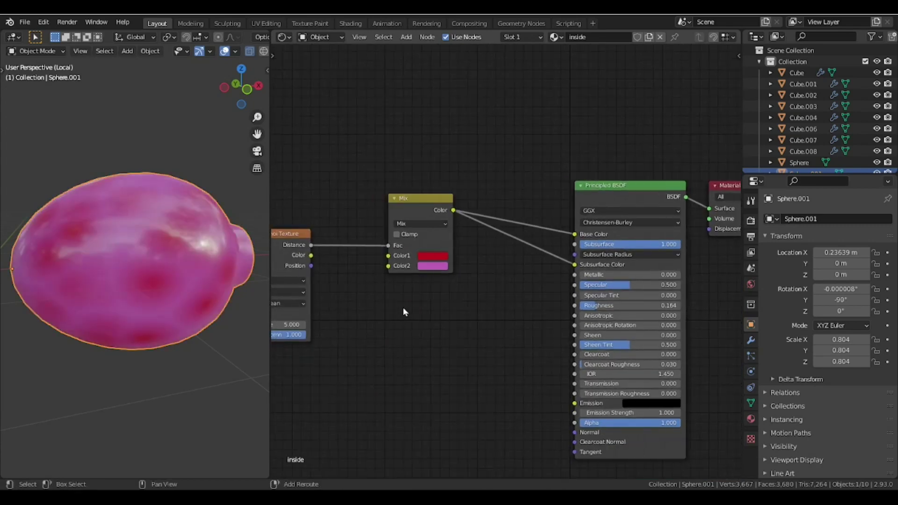
middle_click_drag(403, 307, 449, 321)
scroll(444, 319, "up", 3)
middle_click_drag(164, 257, 187, 255)
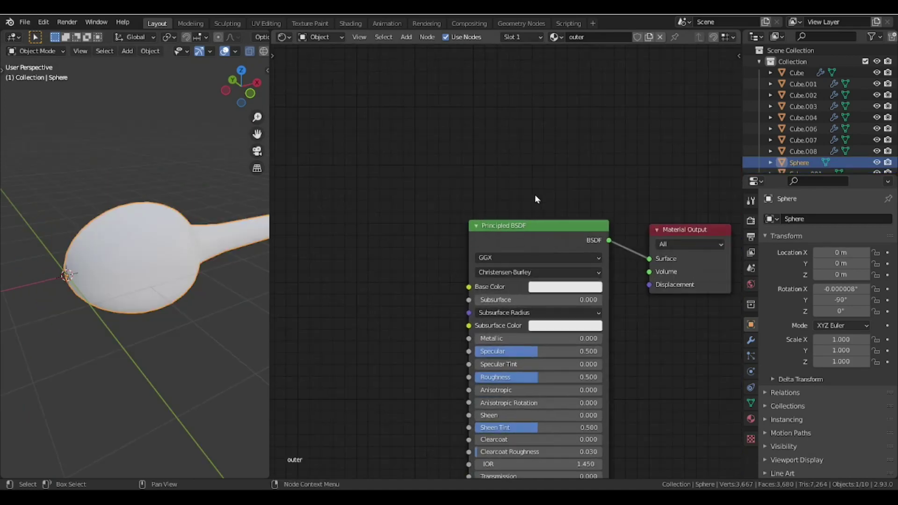
Move the "outer" material's Principled BSDF away from the Material Output and label it "ref".
left_click_drag(538, 222, 407, 239)
left_click_drag(697, 228, 712, 229)
scroll(428, 277, "down", 1)
middle_click_drag(428, 277, 496, 223)
left_click_drag(473, 202, 463, 234)
left_click(569, 304)
scroll(572, 306, "up", 2)
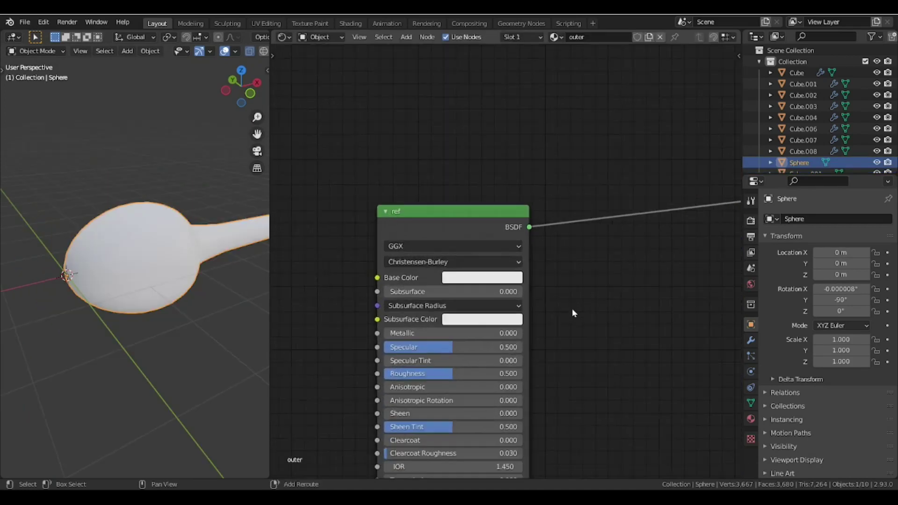
Set the "ref" shader's Specular, Roughness, Sheen Tint and Clearcoat Roughness to 0, IOR and Transmission to 1.000, and Clearcoat to 5.000.
middle_click_drag(572, 307, 588, 292)
scroll(584, 346, "up", 1)
middle_click_drag(588, 356, 618, 269)
scroll(616, 267, "down", 1)
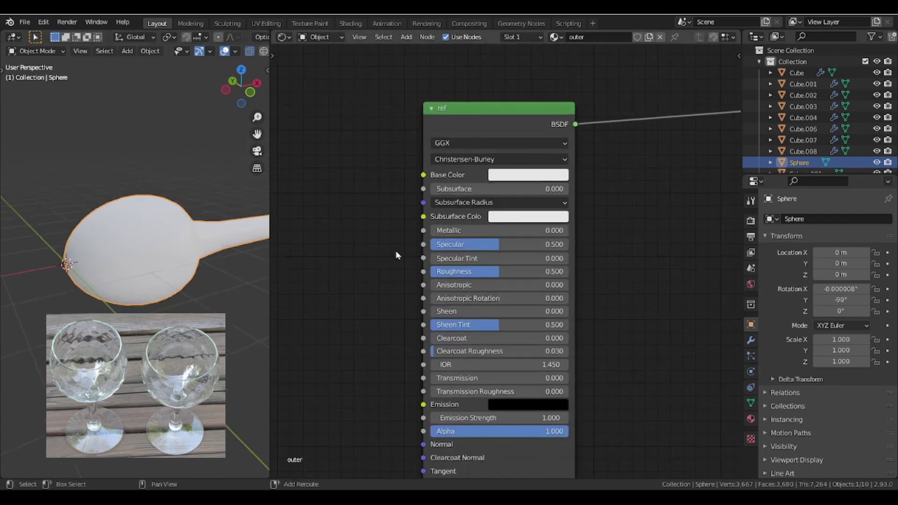
middle_click_drag(396, 256, 415, 255)
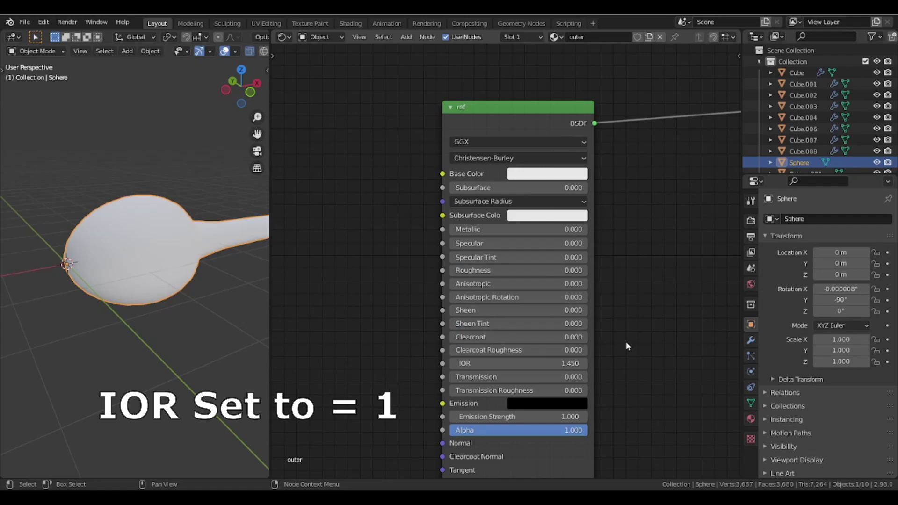
scroll(626, 346, "up", 1)
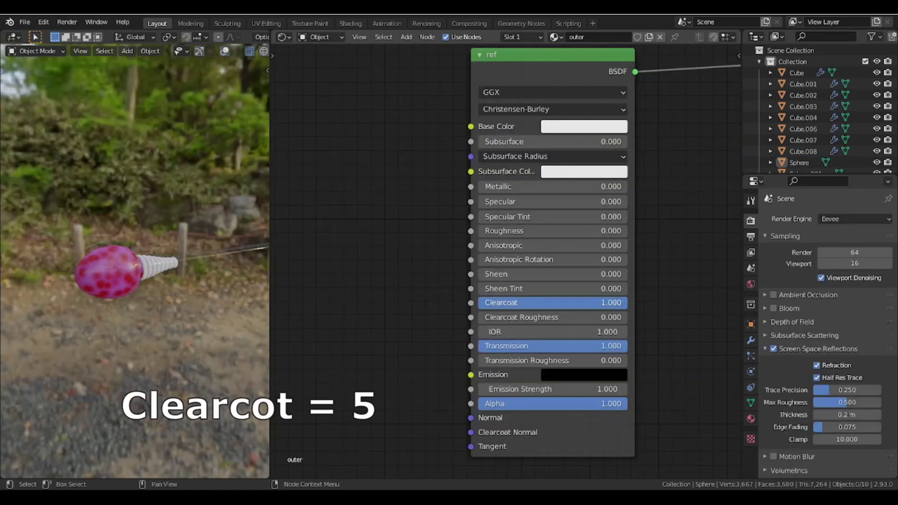
left_click(534, 302)
type("5")
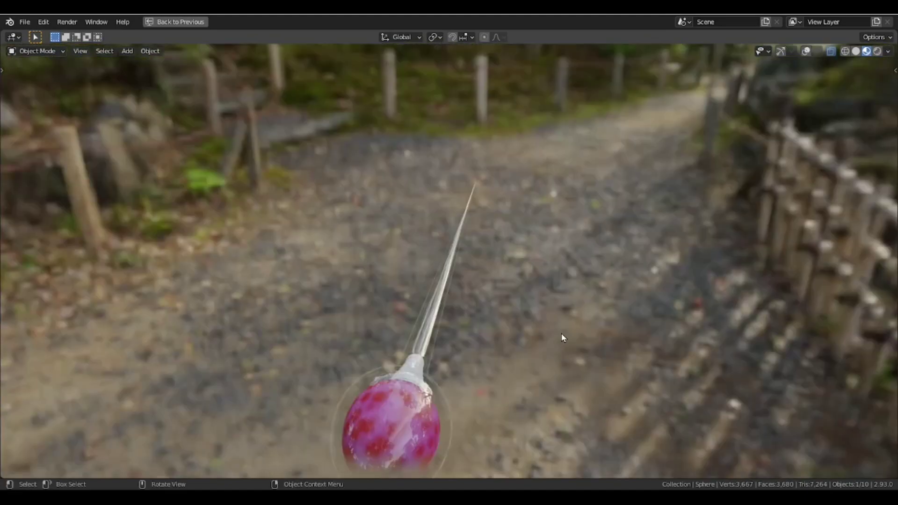
middle_click_drag(562, 334, 460, 308)
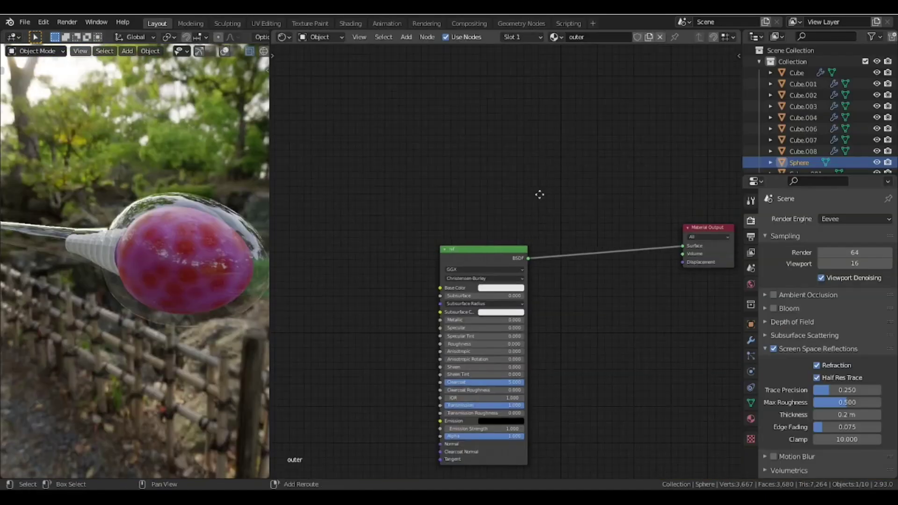
Add a Diffuse BSDF and combine it with the "ref" shader through a Mix Shader.
key("shift+a")
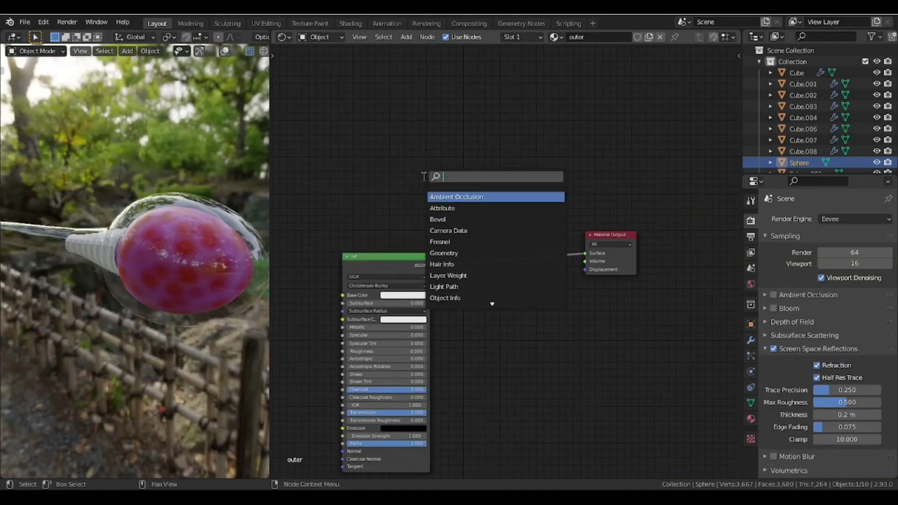
left_click(449, 220)
right_click_drag(436, 242, 432, 263, "ctrl+shift")
left_click_drag(453, 219, 498, 165)
middle_click_drag(424, 120, 460, 151)
scroll(460, 150, "up", 5)
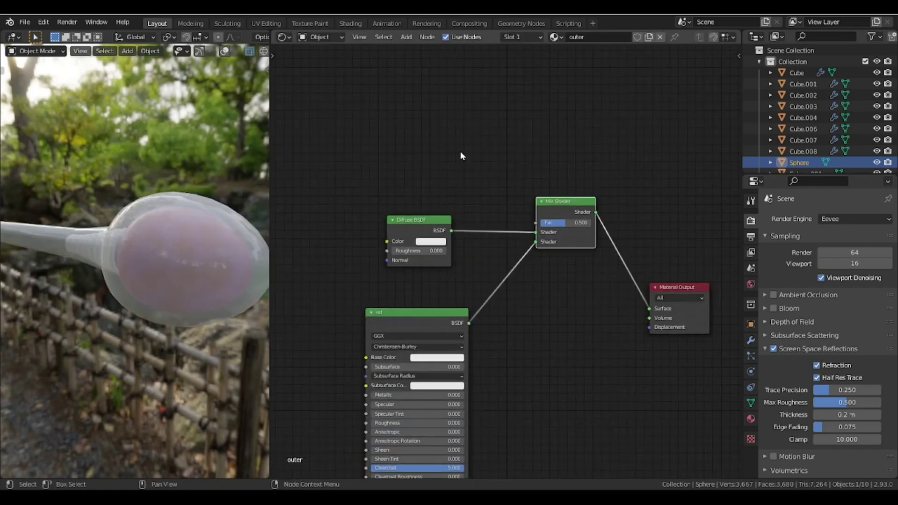
Add a Fresnel node above the Diffuse BSDF and preview its output on the outer shell.
key("shift+a")
left_click(442, 150)
type("fre")
key("Return")
left_click_drag(419, 189, 503, 198)
left_click(374, 182, "ctrl+shift")
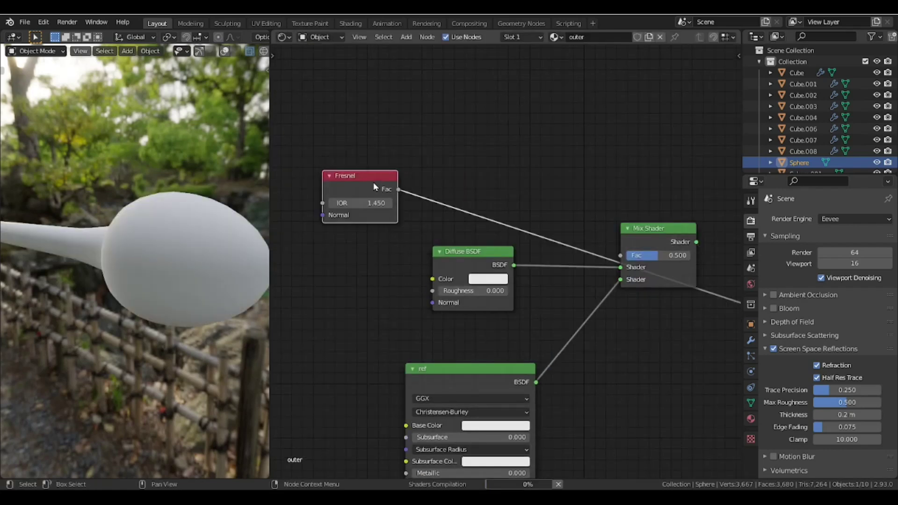
left_click_drag(373, 182, 374, 140)
Add a ColorRamp after the Fresnel node and connect its Color output to the Mix Shader's Fac.
left_click(434, 182)
scroll(434, 182, "up", 1)
middle_click_drag(434, 182, 435, 196)
type("col")
key("Return")
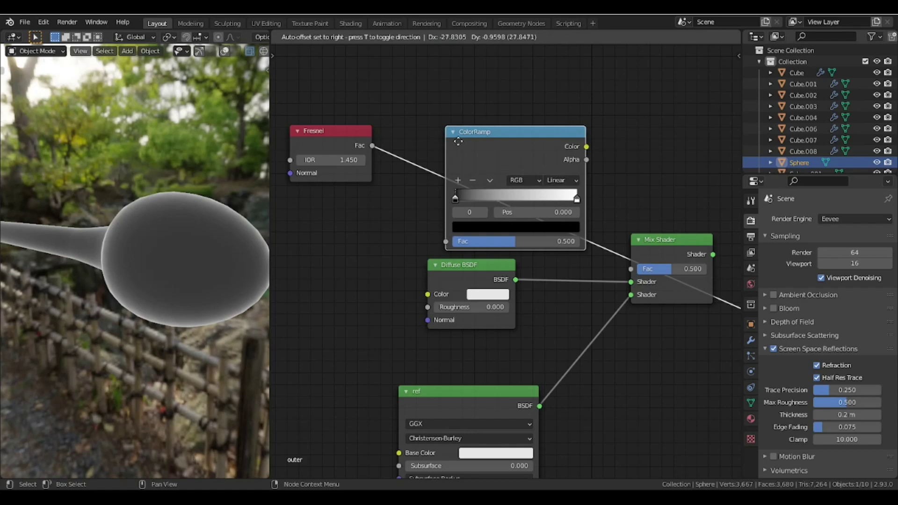
left_click(435, 102)
middle_click_drag(435, 102, 468, 132)
left_click_drag(347, 108, 423, 133)
left_click_drag(455, 153, 441, 145)
middle_click_drag(441, 140, 439, 159)
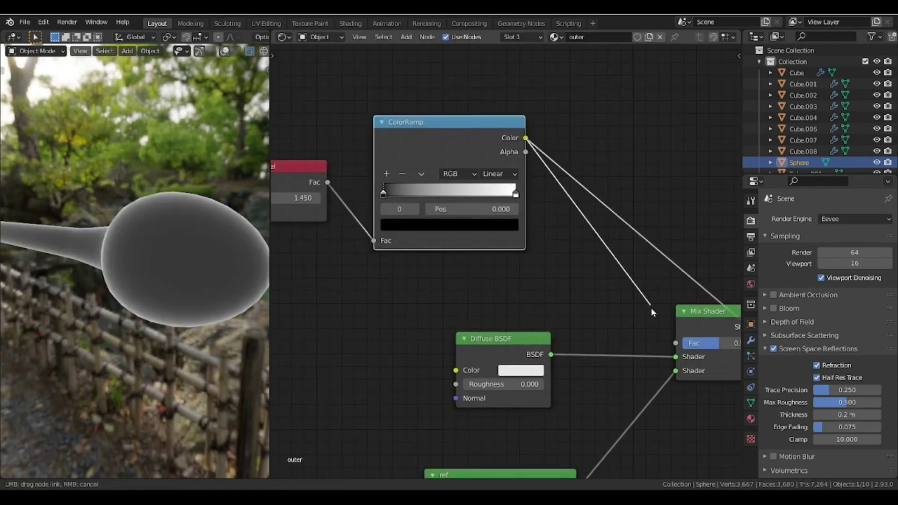
Set the ColorRamp's black stop to position 0.050 and swap the Mix Shader's two shader inputs.
left_click_drag(384, 193, 391, 195)
middle_click_drag(455, 324, 373, 280)
middle_click_drag(161, 257, 158, 259)
left_click(609, 324)
key("alt+s")
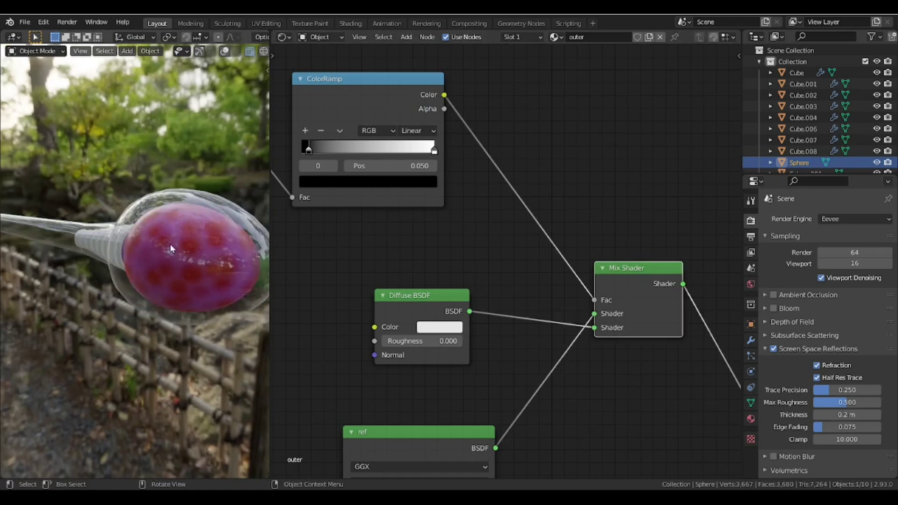
Set the ColorRamp's white stop to position 0.168 and the Diffuse BSDF colour to light purple.
middle_click_drag(457, 195, 493, 238)
scroll(490, 236, "up", 1)
left_click_drag(463, 187, 330, 195)
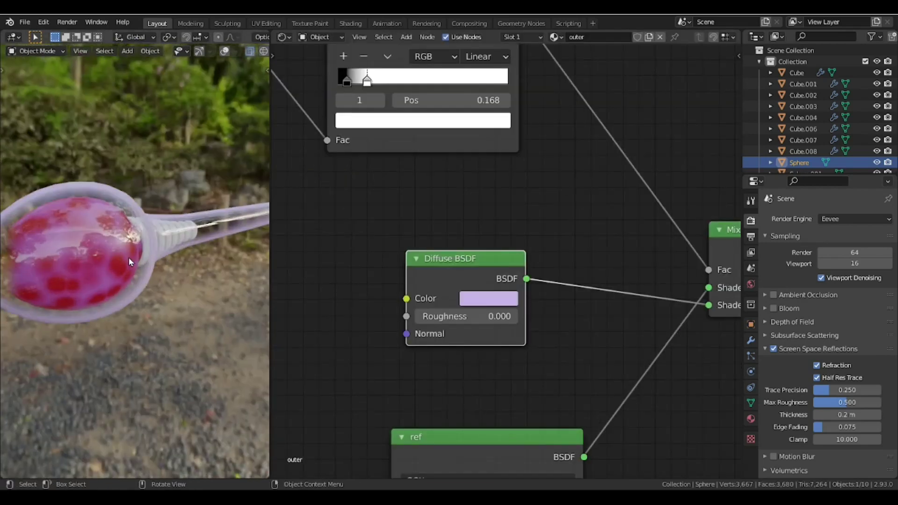
Select all the neck discs and give them a shared material named "circle".
mouse_move(128, 257)
middle_mouse_down()
mouse_move(181, 273)
mouse_move(105, 242)
middle_mouse_up()
scroll(181, 272, "up", 2)
scroll(106, 242, "up", 4)
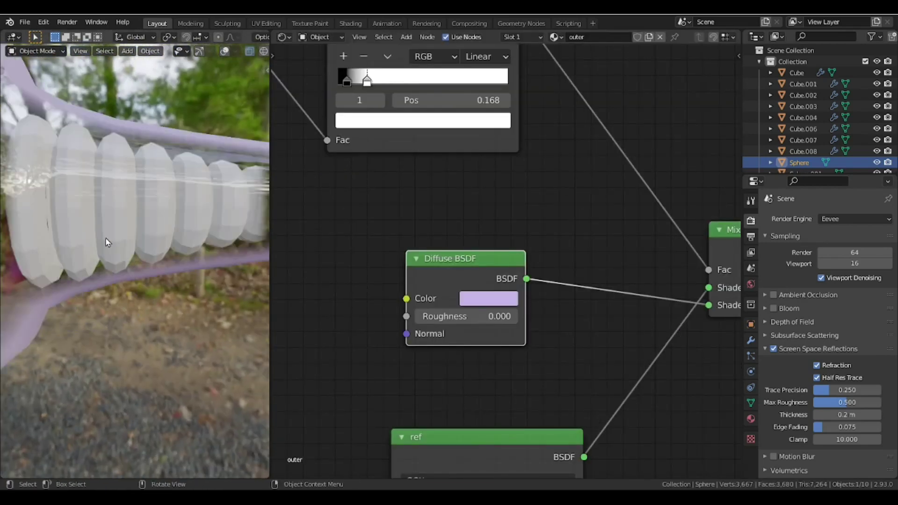
scroll(117, 246, "down", 4)
key("shift+z")
left_click(138, 333)
key("a")
left_click(168, 281, "shift")
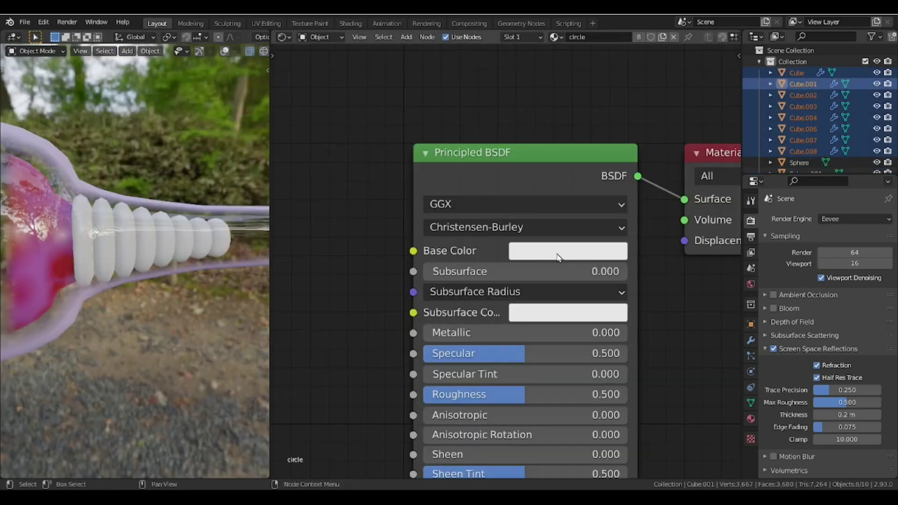
Set the "circle" material's Subsurface to 1.000, Base Color to pink and Subsurface Color to pinkish red (H 0.990, S 0.885, V 0.716).
scroll(563, 112, "down", 2)
left_click(567, 216)
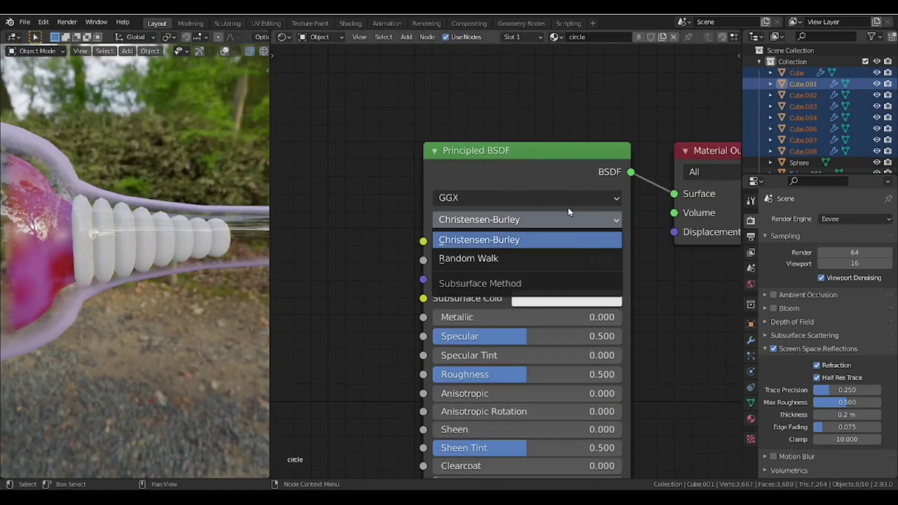
left_click(567, 241)
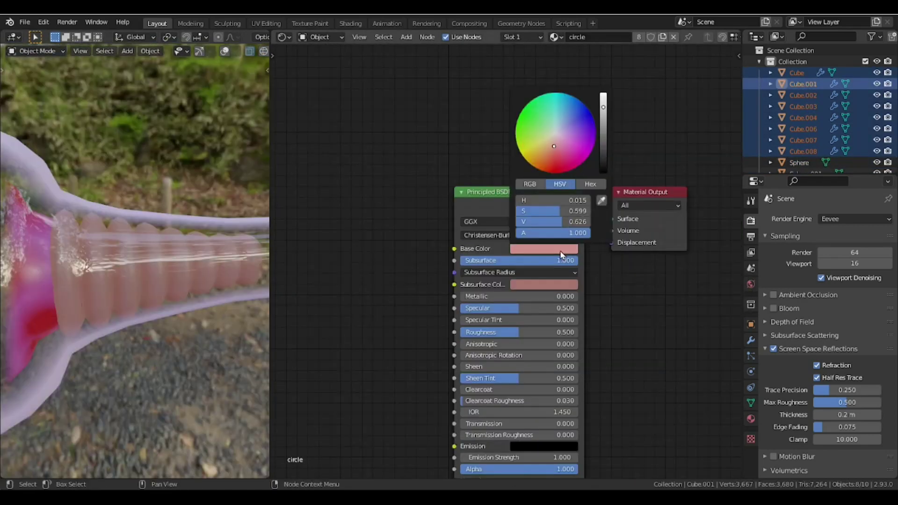
left_click(545, 285)
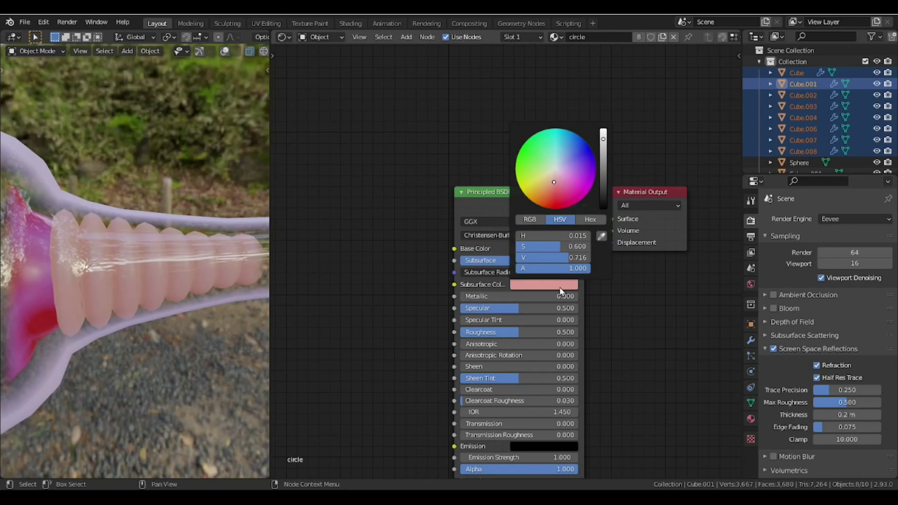
left_click(545, 286)
left_click_drag(555, 187, 561, 195)
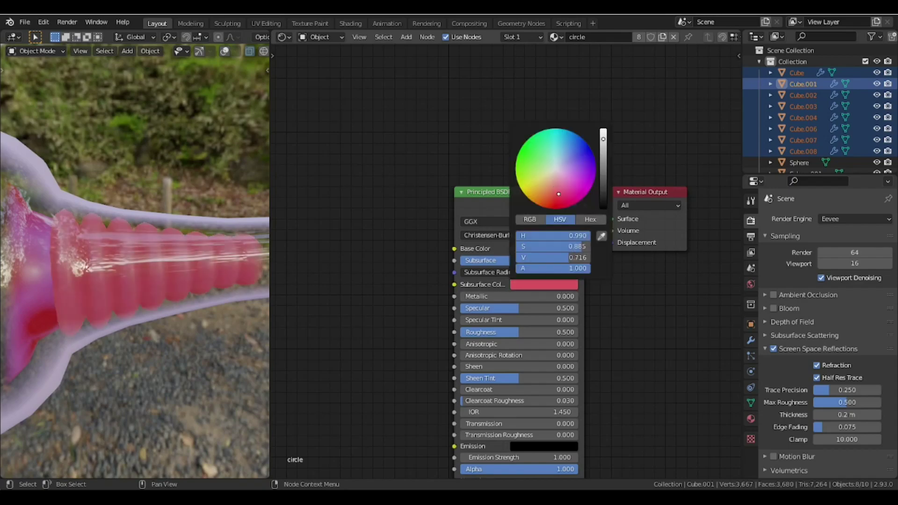
Apply the neck discs' modifiers and join the discs into one object.
scroll(194, 221, "down", 8)
middle_click_drag(194, 221, 196, 331)
left_click(86, 309)
middle_click_drag(300, 328, 276, 329)
middle_click_drag(234, 322, 239, 251)
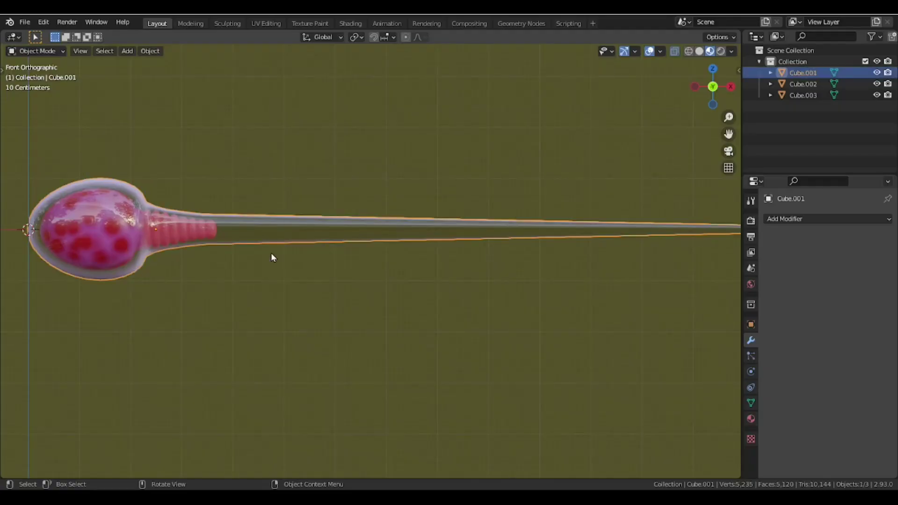
Join the outer shell, the neck discs and the inner body into a single object.
scroll(237, 222, "up", 6)
left_click(431, 213, "shift")
left_click(311, 223)
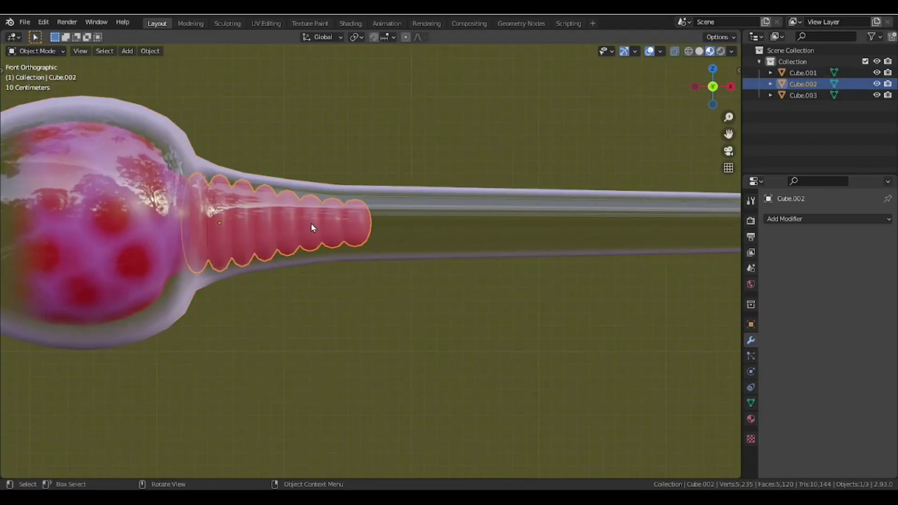
left_click(408, 193, "shift")
scroll(337, 316, "down", 1)
left_click(337, 315)
key("a")
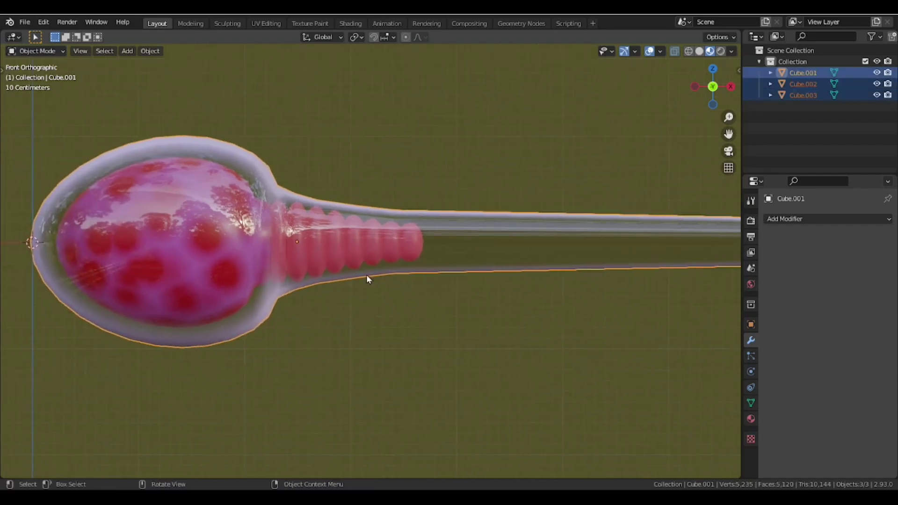
key("shift+z")
key("ctrl+j")
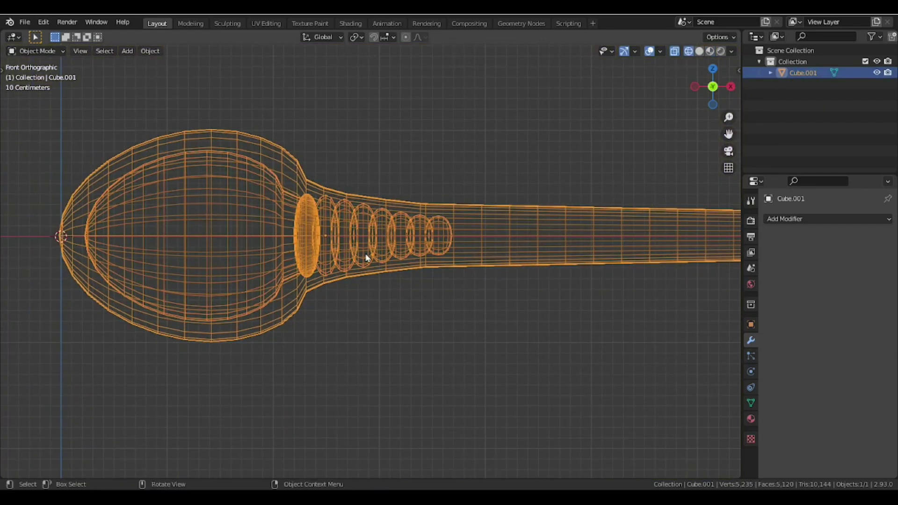
Add a Wave modifier to the joined sperm object.
scroll(367, 258, "down", 1)
left_click(804, 219)
left_click(765, 436)
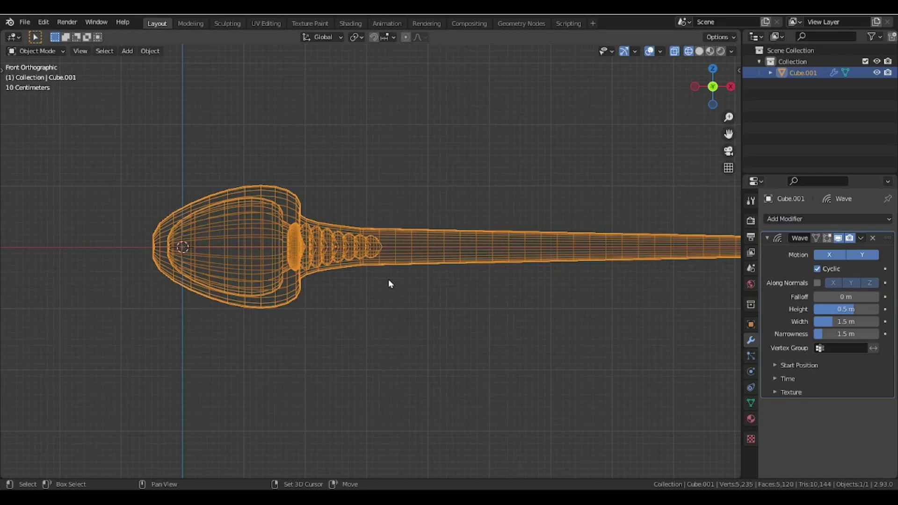
Limit the Wave modifier's motion to X, apply the object's transform and preview the animation in opaque solid shading.
mouse_move(388, 281)
middle_mouse_down()
mouse_move(377, 291)
mouse_move(496, 313)
middle_mouse_up()
key("shift+z")
key("z")
key("Escape")
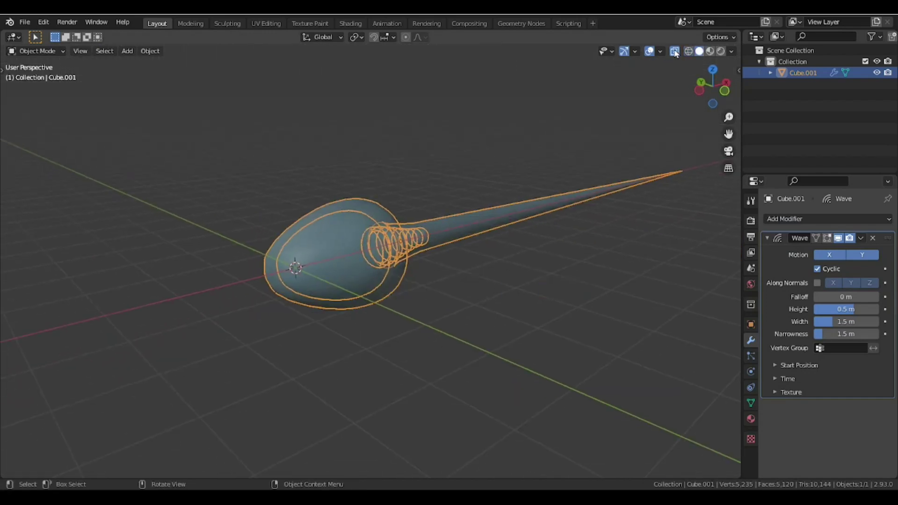
key("alt+z")
key("space")
middle_click_drag(450, 257, 484, 258)
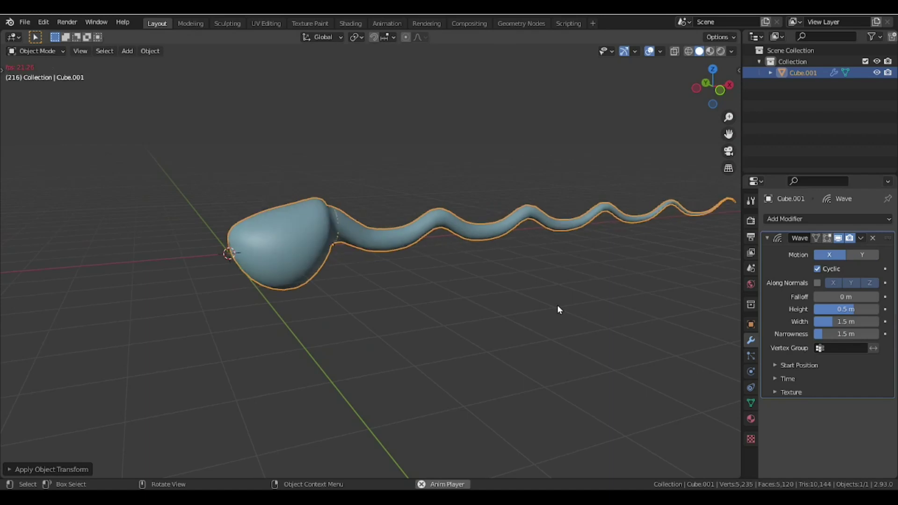
key("space")
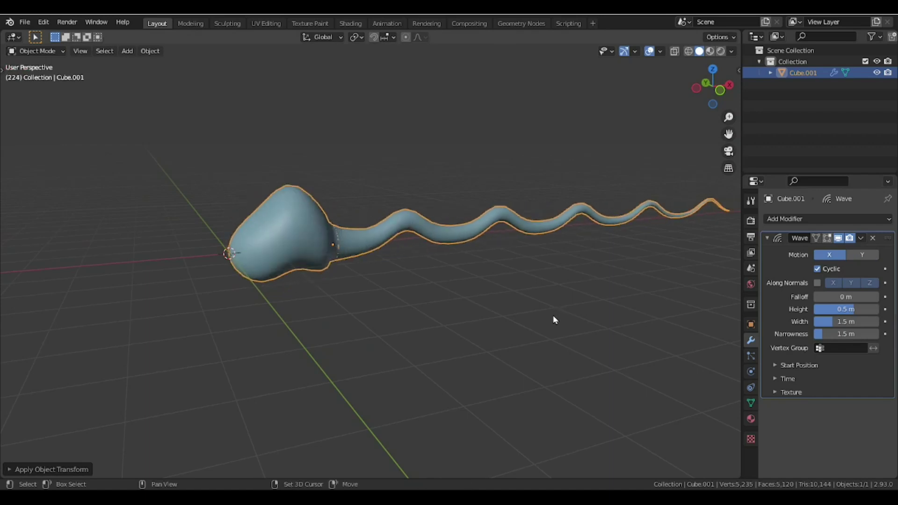
Enter Edit Mode on the sperm mesh in front view and create a new vertex group.
key("KP_1")
scroll(416, 280, "down", 1)
left_click(414, 299)
scroll(468, 280, "up", 2)
middle_click_drag(515, 267, 562, 304, "shift")
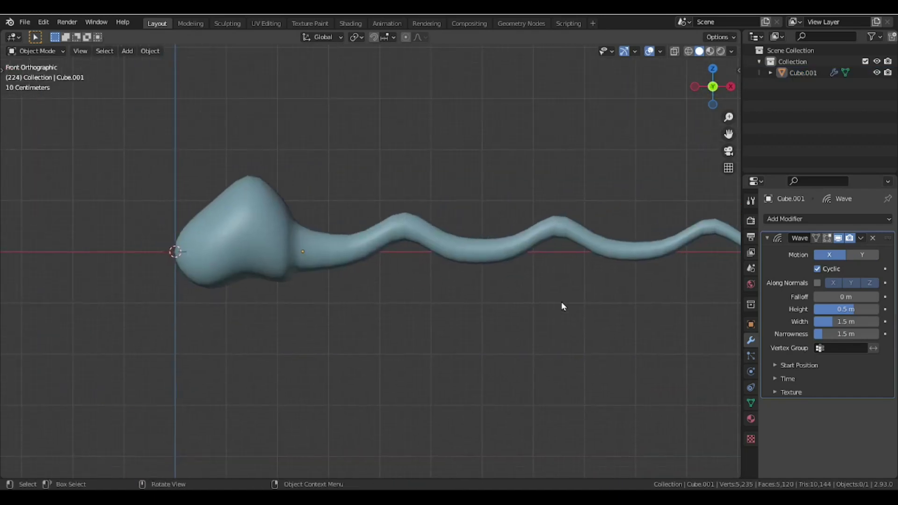
left_click(482, 250)
scroll(439, 276, "up", 2)
middle_click_drag(416, 283, 460, 297, "shift")
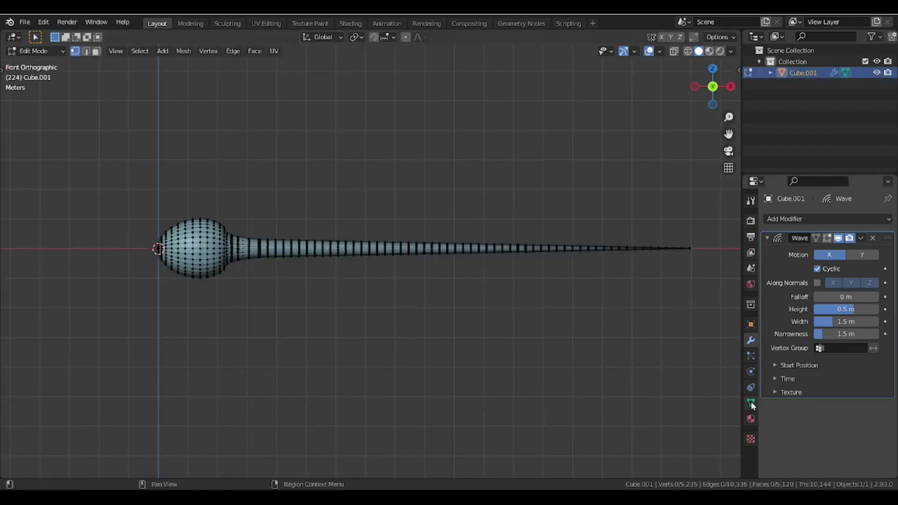
left_click(750, 403)
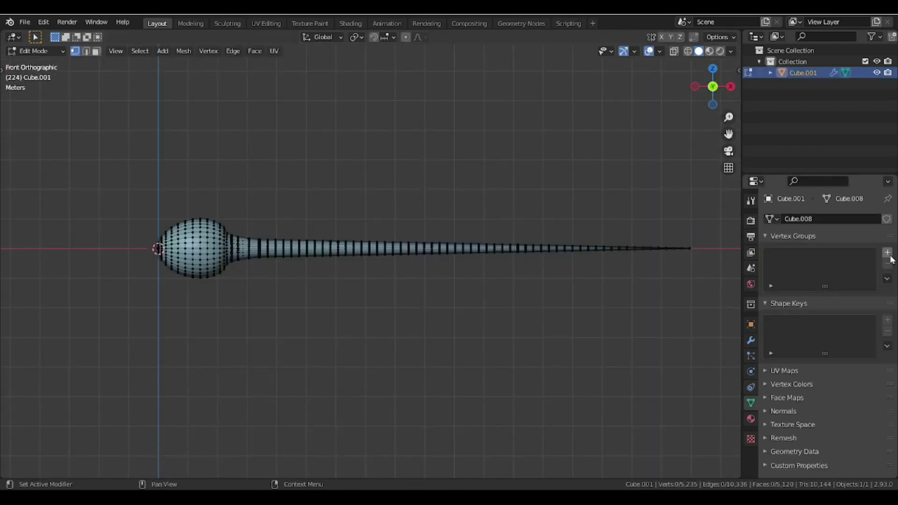
left_click(888, 253)
Select all the tail vertices through the mesh in wireframe display, up to the tail's tip.
left_click_drag(711, 214, 264, 363)
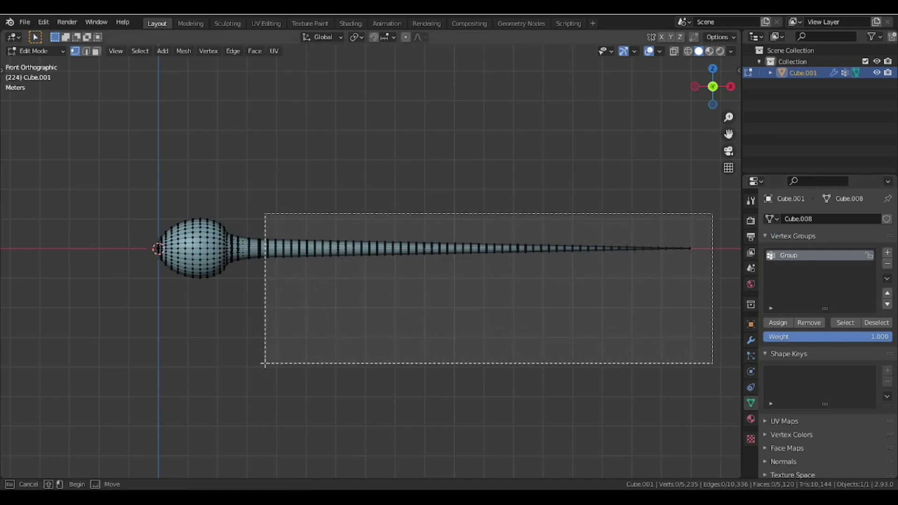
key("alt+z")
scroll(311, 282, "up", 3)
scroll(295, 235, "down", 2)
left_click_drag(284, 222, 841, 354)
scroll(568, 277, "down", 1)
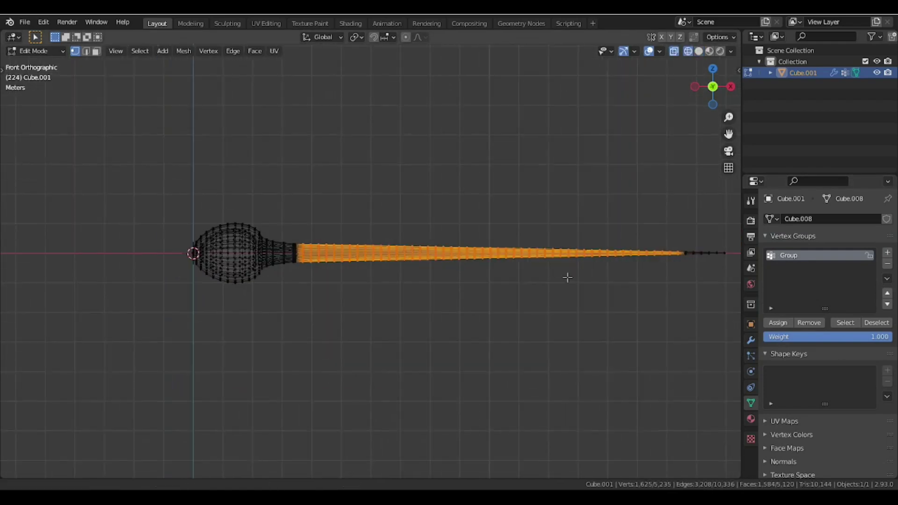
middle_click_drag(567, 277, 508, 281, "shift")
left_click_drag(697, 211, 431, 344, "shift")
Extend the selection to the start of the tail and the last discs of the neck.
scroll(236, 258, "up", 9)
middle_click_drag(240, 255, 257, 254, "shift")
left_click_drag(269, 172, 403, 416, "shift")
scroll(404, 415, "down", 1)
middle_click_drag(408, 414, 456, 389, "shift")
left_click_drag(464, 396, 297, 164, "shift")
scroll(313, 243, "down", 1)
mouse_move(329, 280)
middle_mouse_down("shift")
mouse_move(355, 280)
mouse_move(335, 281)
middle_mouse_up("shift")
scroll(361, 331, "down", 5)
scroll(378, 336, "up", 3)
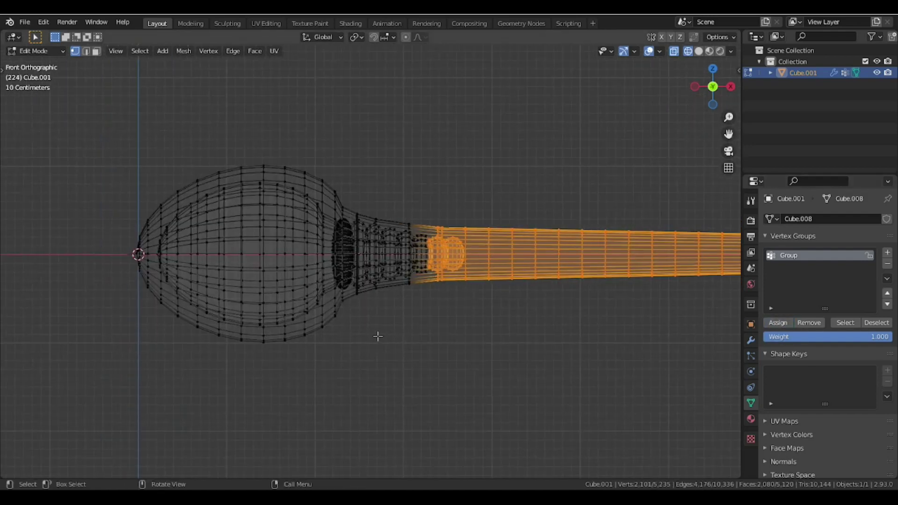
Invert the selection to the head and neck, assign it to the vertex group with a reduced weight, and return to Object Mode.
scroll(269, 158, "down", 1)
key("ctrl+i")
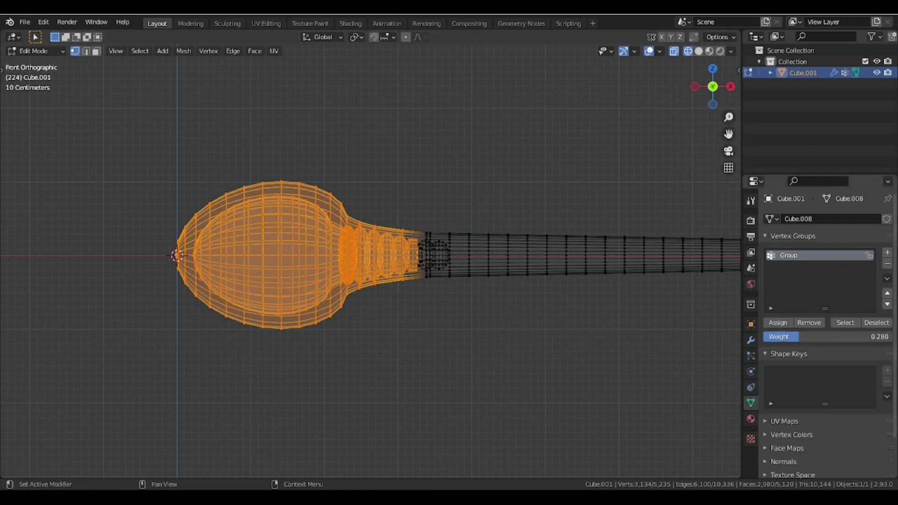
left_click(777, 323)
key("Tab")
key("shift+z")
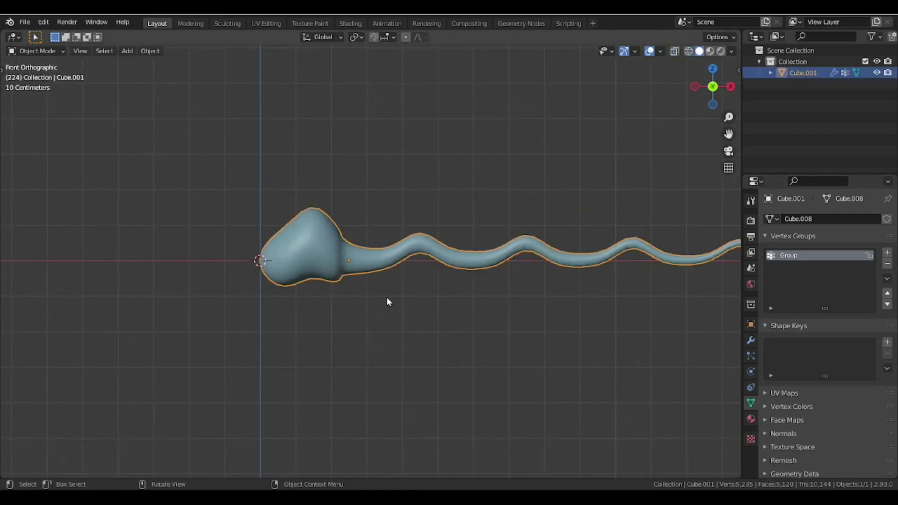
Return to the sperm's Wave modifier and limit it to the vertex group named Group.
scroll(387, 299, "up", 3)
key("ctrl+Tab")
left_click(391, 283)
scroll(381, 290, "up", 1)
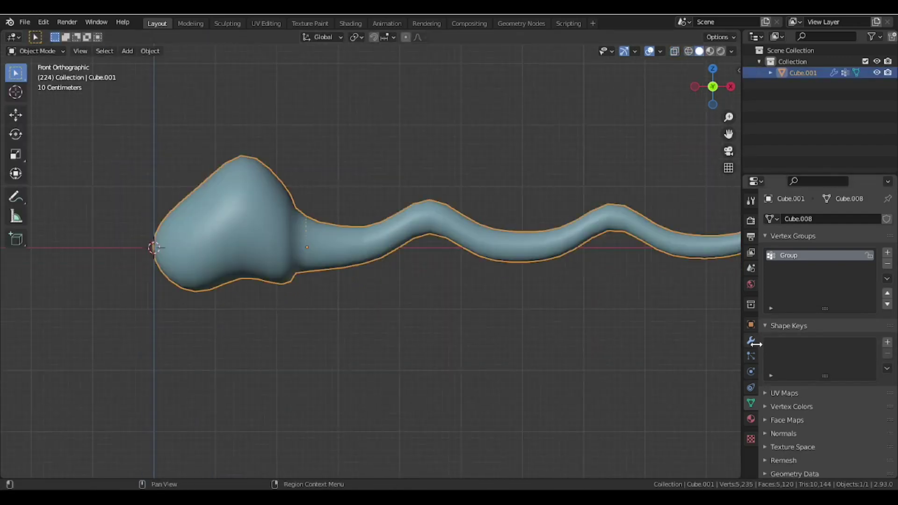
left_click(751, 340)
left_click(838, 348)
left_click(795, 363)
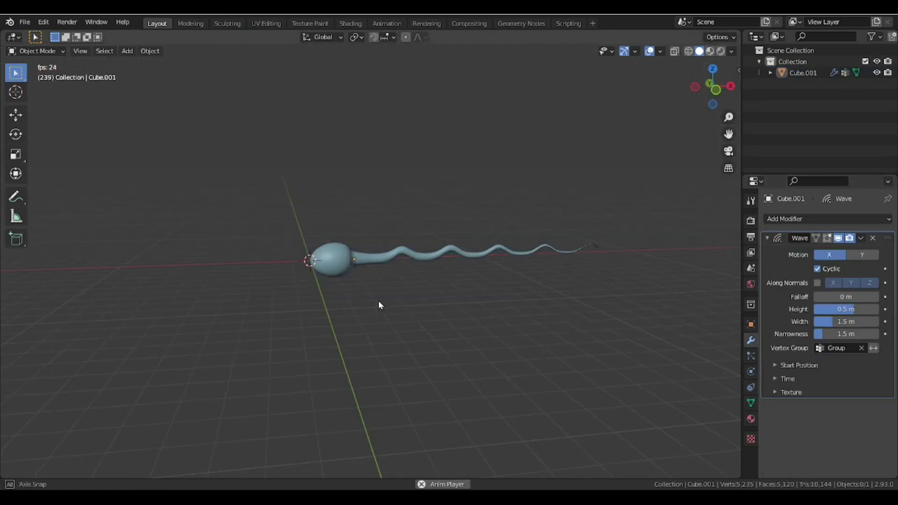
middle_click_drag(379, 304, 578, 321)
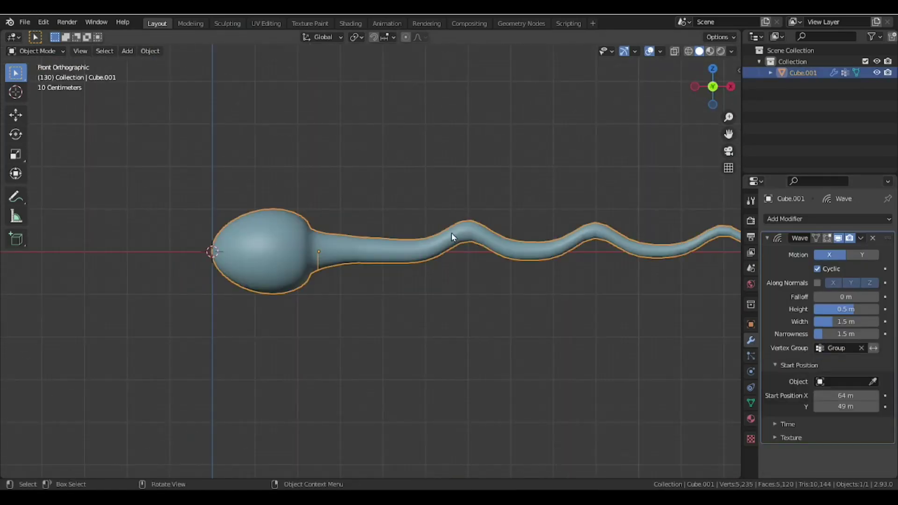
Blend the vertex weights along the neck between head and tail with the Gradient tool in Weight Paint mode.
left_click(360, 200)
middle_click_drag(431, 267, 366, 264, "shift")
scroll(447, 278, "up", 1)
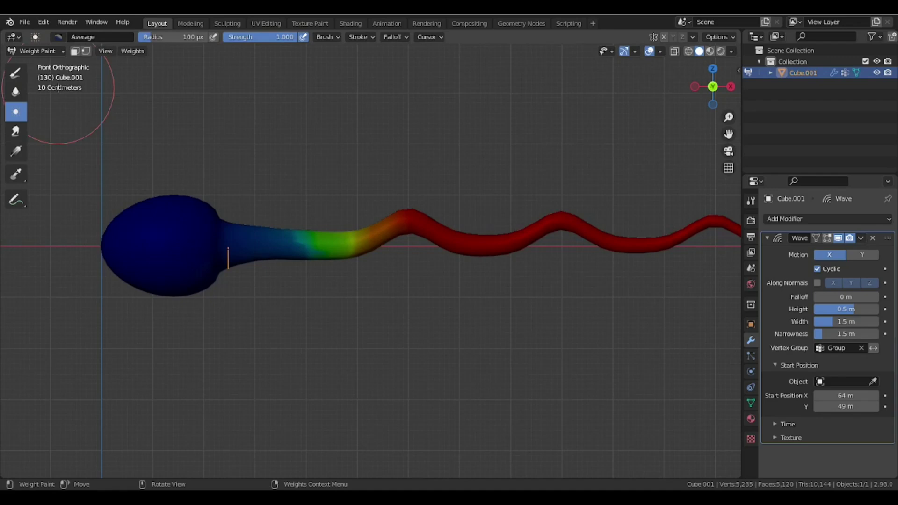
left_click(17, 152)
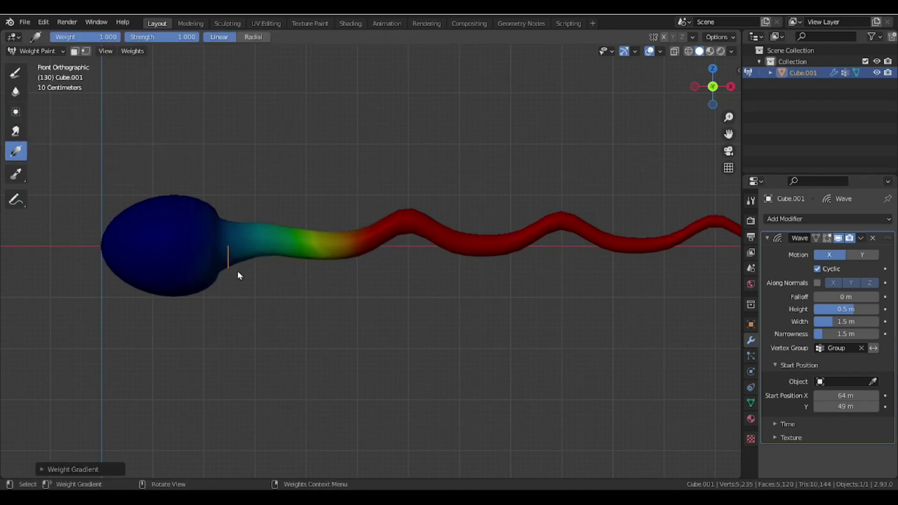
scroll(324, 270, "up", 1)
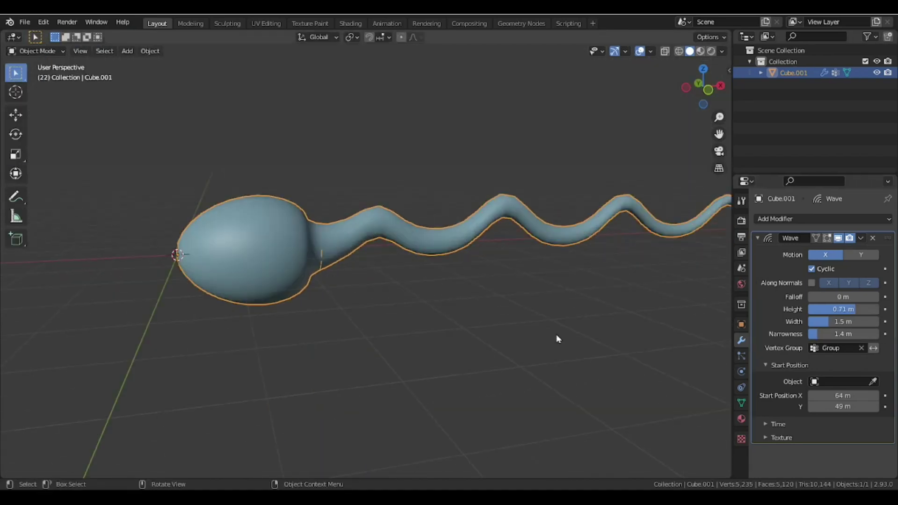
Examine the shaded sperm's tail motion from several angles.
mouse_move(558, 337)
middle_mouse_down()
mouse_move(494, 315)
mouse_move(544, 329)
mouse_move(565, 307)
mouse_move(386, 302)
middle_mouse_up()
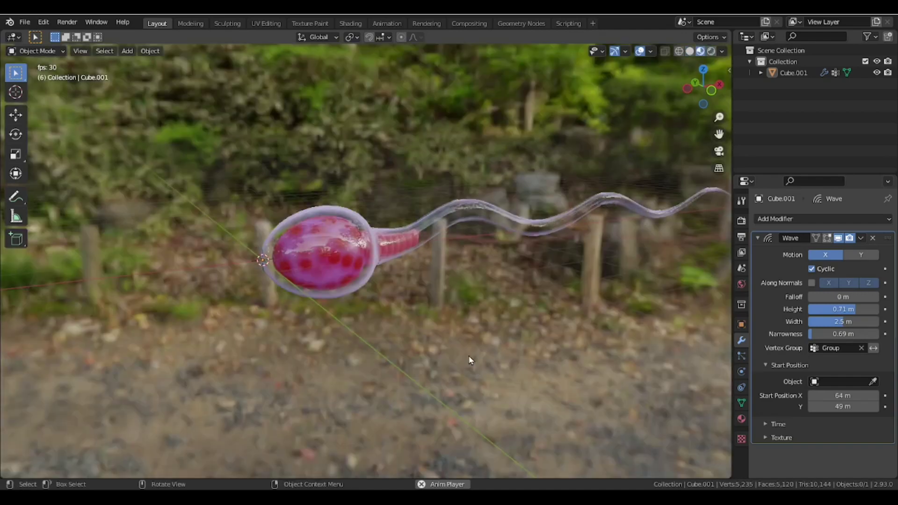
mouse_move(469, 358)
middle_mouse_down()
mouse_move(447, 365)
mouse_move(504, 325)
mouse_move(510, 342)
mouse_move(499, 342)
mouse_move(516, 346)
middle_mouse_up()
scroll(499, 342, "up", 1)
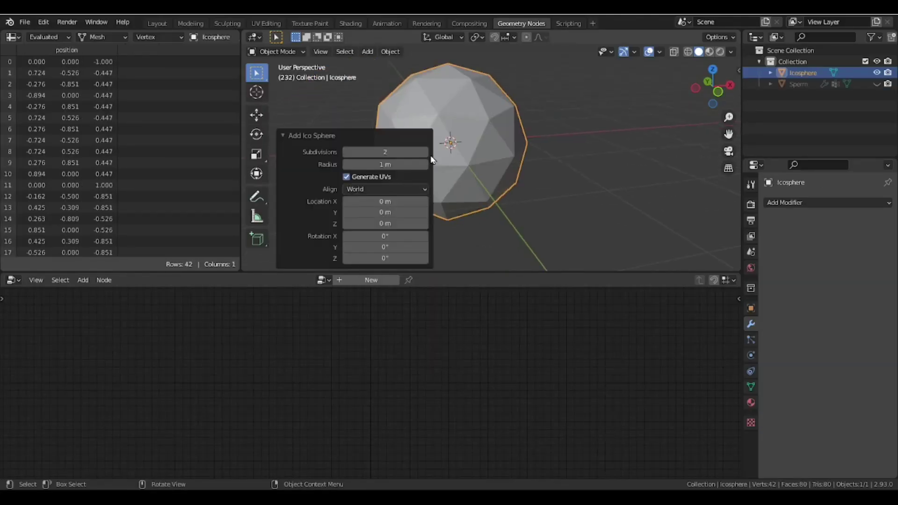
Raise the new icosphere to 5 subdivisions and shade it smooth.
left_click(425, 152)
left_click(426, 152)
left_click(425, 155)
left_click(290, 136)
scroll(478, 186, "up", 1)
left_click(481, 171)
scroll(485, 140, "down", 2)
left_click(555, 171)
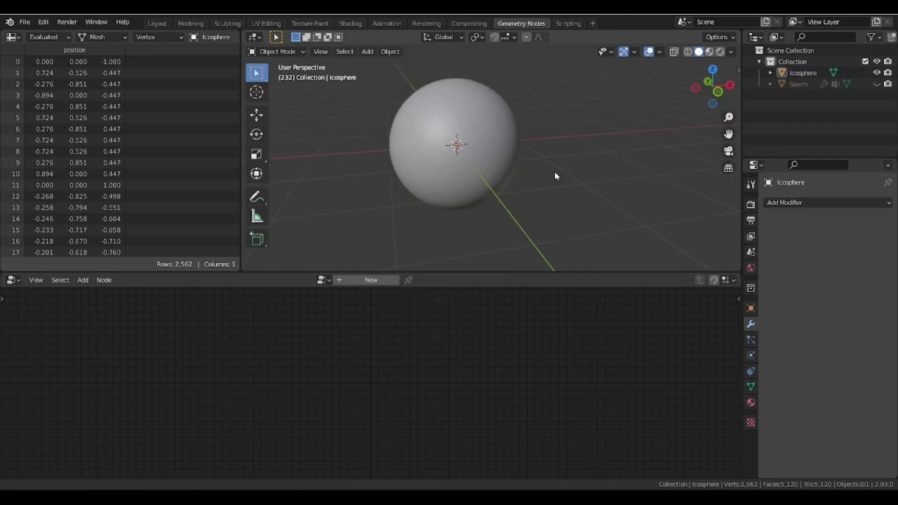
Create a new Geometry Nodes tree on the icosphere and spread its input and output nodes apart.
left_click(506, 177)
mouse_move(506, 177)
middle_mouse_down("shift")
mouse_move(540, 193)
mouse_move(515, 180)
middle_mouse_up("shift")
left_click(371, 280)
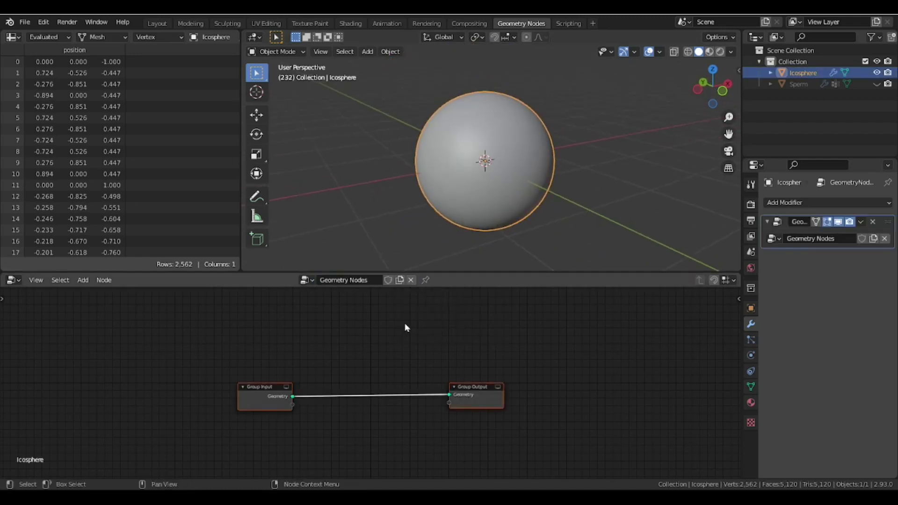
key("a")
key("s")
Insert a Point Distribute node right after the Group Input node.
key("shift+a")
left_click(421, 272)
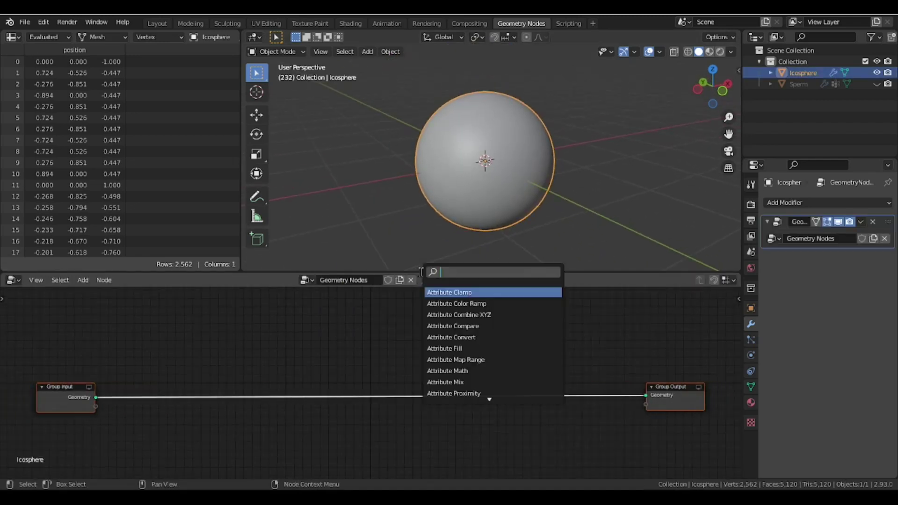
key("Return")
left_click(61, 349)
scroll(97, 334, "down", 2)
left_click(99, 332)
scroll(365, 376, "up", 4)
middle_click_drag(364, 377, 239, 375)
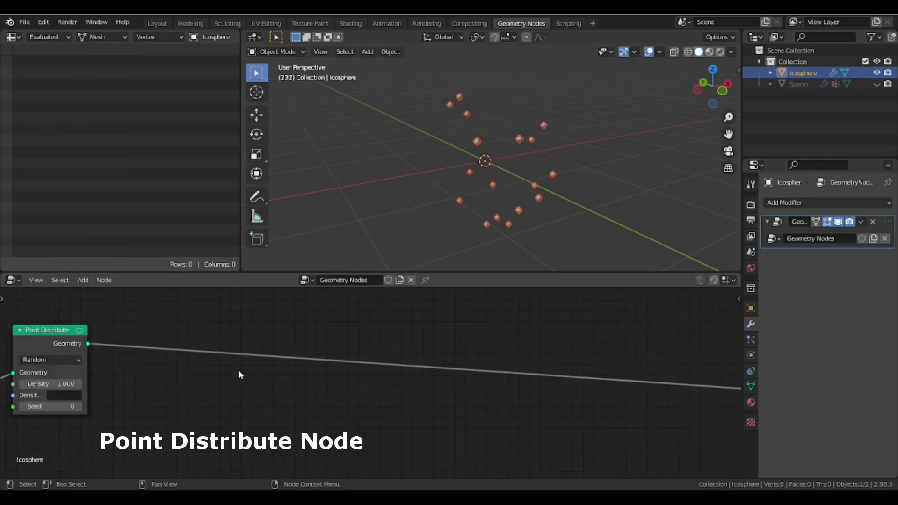
middle_click_drag(70, 379, 260, 383)
scroll(259, 382, "up", 4)
scroll(261, 382, "down", 2)
Insert a Point Instance node before the Group Output and set its object to Sperm.
middle_click_drag(691, 318, 376, 334)
key("shift+a")
left_click(388, 323)
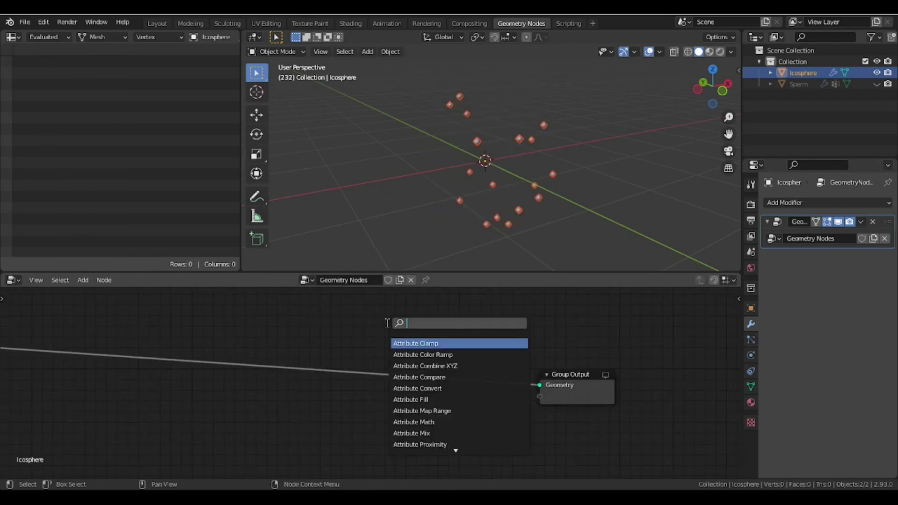
key("Return")
left_click(403, 323)
scroll(451, 383, "up", 3)
left_click(450, 383)
left_click(494, 249)
scroll(520, 224, "down", 6)
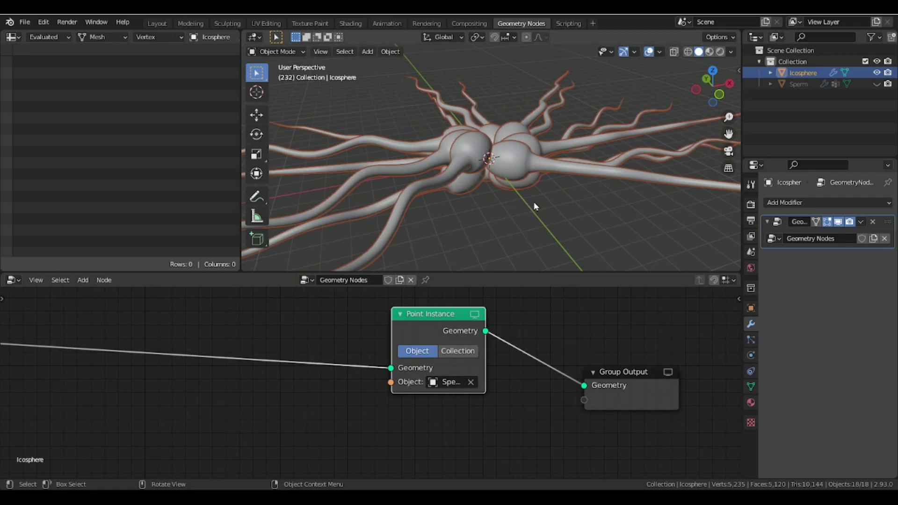
Play the animation in an enlarged viewport to examine the instanced sperm, and return to the first frame.
key("space")
middle_click_drag(536, 204, 576, 208)
key("ctrl+space")
scroll(515, 281, "up", 3)
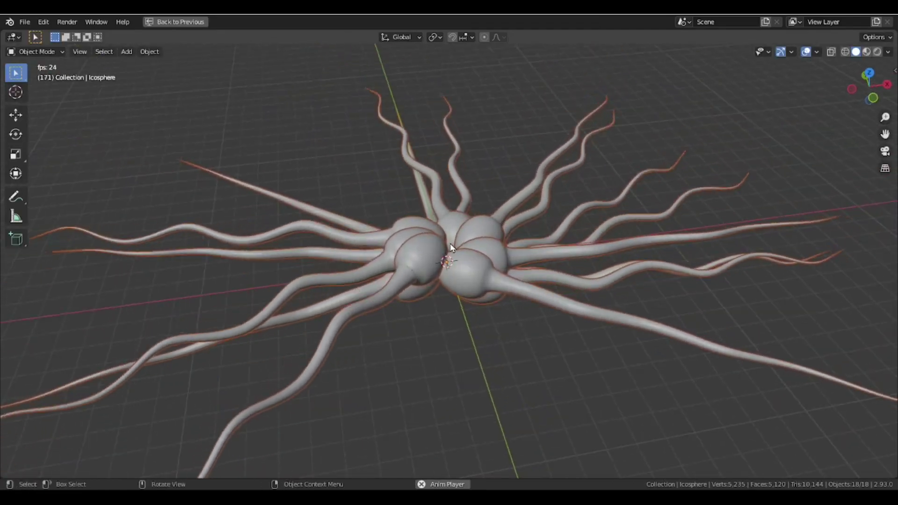
key("ctrl+space")
key("space")
middle_click_drag(524, 213, 545, 197)
scroll(545, 197, "down", 2)
key("shift+Left")
scroll(546, 201, "up", 2)
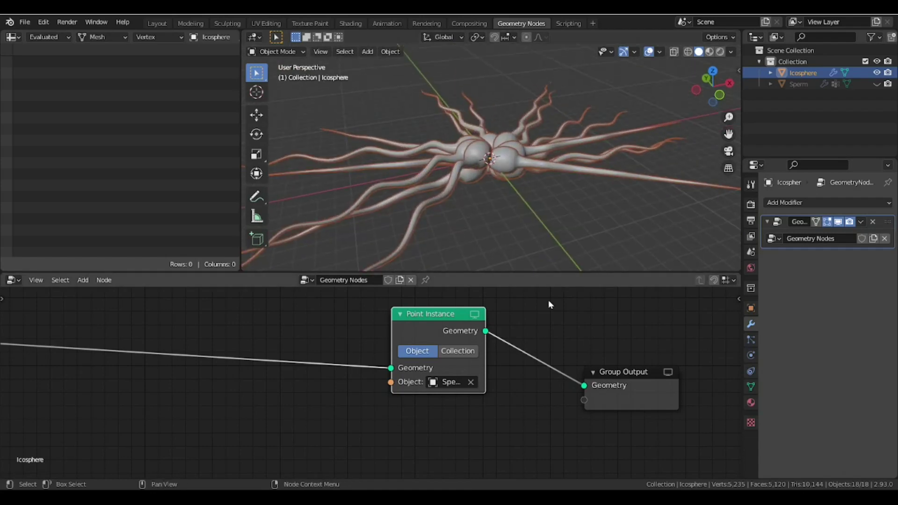
Move the Group Input and Point Distribute nodes away from the Point Instance node to make room between them.
middle_click_drag(548, 304, 723, 348)
left_click_drag(273, 336, 256, 335)
left_click_drag(117, 327, 234, 379)
left_click_drag(243, 337, 189, 335)
scroll(326, 317, "down", 2)
middle_click_drag(346, 299, 339, 329)
Insert a Point Scale node after Point Distribute and set its X, Y and Z factors to 0.1.
key("shift+a")
key("s")
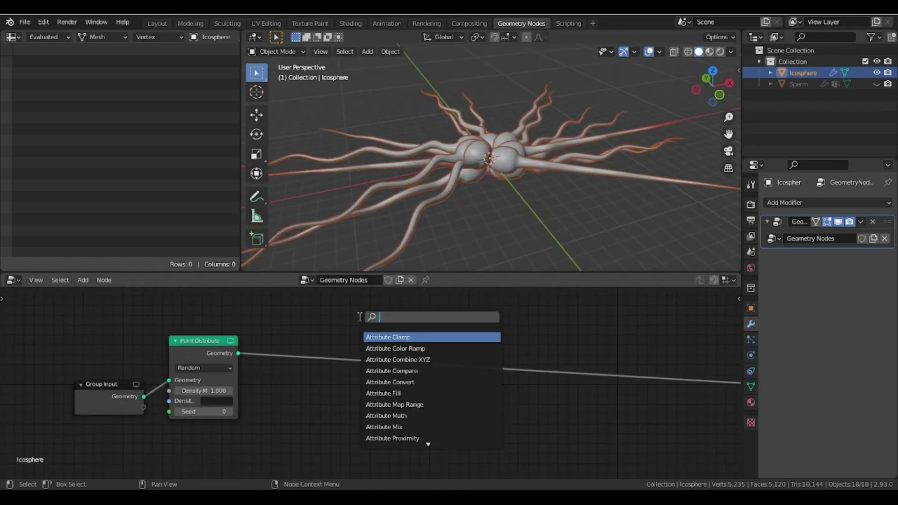
type("scale")
key("Return")
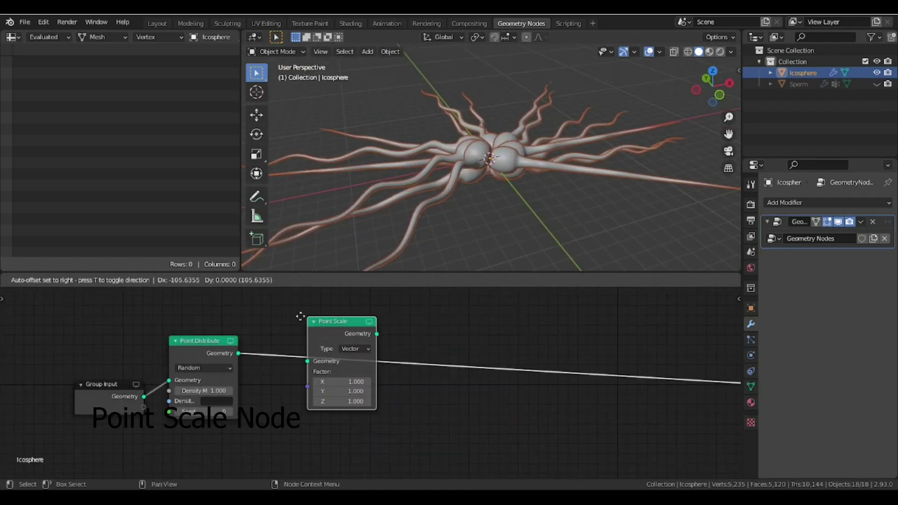
left_click(258, 318)
scroll(304, 365, "up", 2)
left_click_drag(317, 382, 316, 405)
type("0.1")
key("Return")
scroll(499, 225, "up", 11)
middle_click_drag(499, 224, 525, 206)
scroll(510, 231, "down", 2)
scroll(496, 336, "down", 2)
Shift the node chain back and insert an Align Rotation to Vector node after Point Scale, driven by the normal attribute.
middle_click_drag(468, 346, 505, 365)
left_click_drag(114, 435, 431, 379)
left_click_drag(370, 333, 281, 334)
scroll(422, 358, "up", 1)
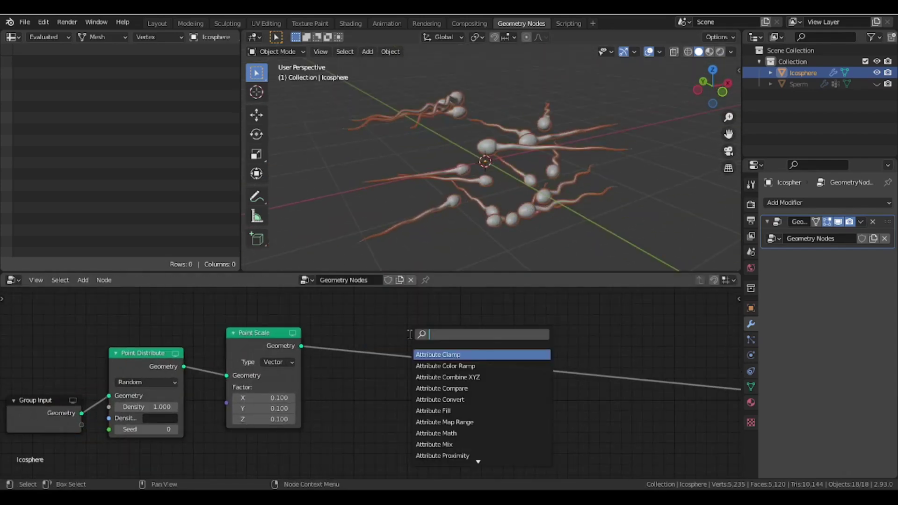
key("Return")
left_click(418, 392)
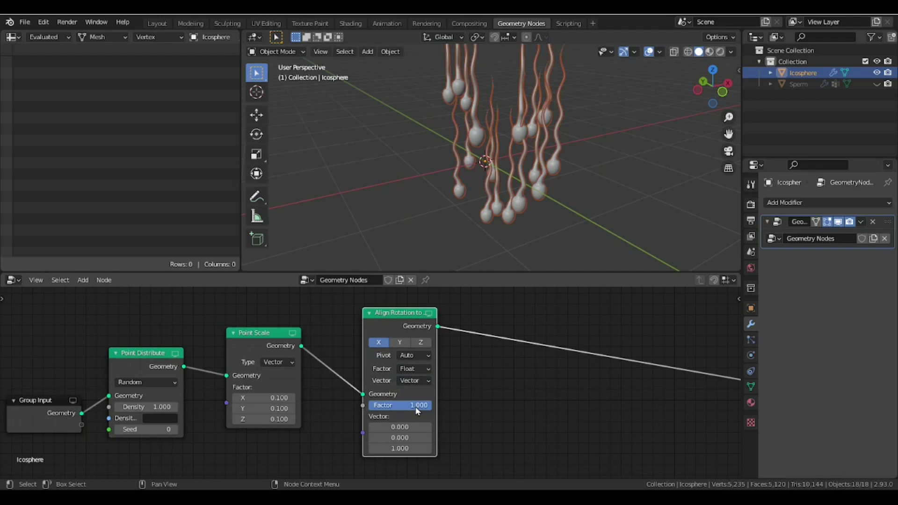
left_click(443, 357)
Play the animation full screen to examine how the realigned sperm are oriented, and go back to the first frame.
middle_click_drag(559, 185, 509, 269)
key("ctrl+space")
key("space")
scroll(510, 270, "down", 3)
middle_click_drag(435, 262, 456, 262)
key("shift+Left")
key("ctrl+space")
scroll(459, 259, "up", 2)
Insert a Join Geometry node between Point Instance and Group Output and reposition the Point Instance node.
scroll(397, 389, "up", 4)
middle_click_drag(419, 399, 332, 364)
scroll(333, 364, "down", 12)
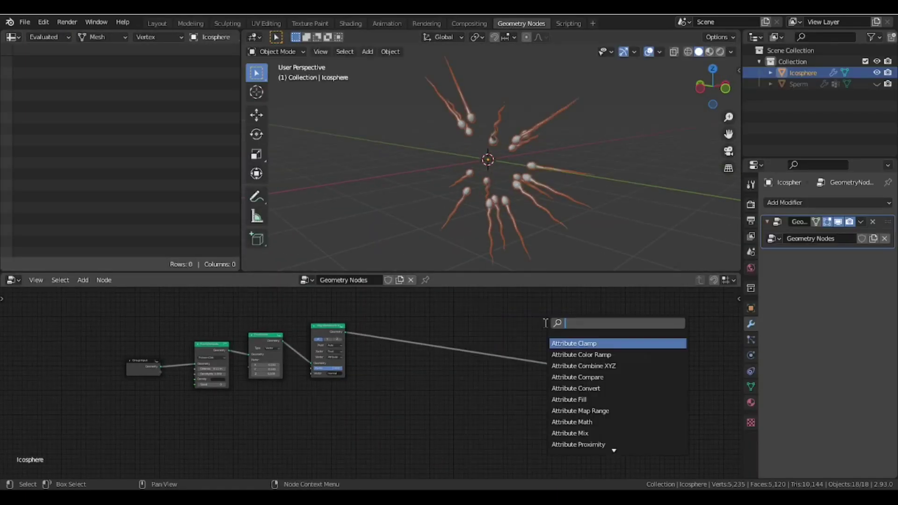
left_click(586, 335)
scroll(511, 380, "up", 8)
middle_click_drag(510, 379, 412, 380)
scroll(414, 380, "up", 3)
left_click_drag(591, 326, 569, 323)
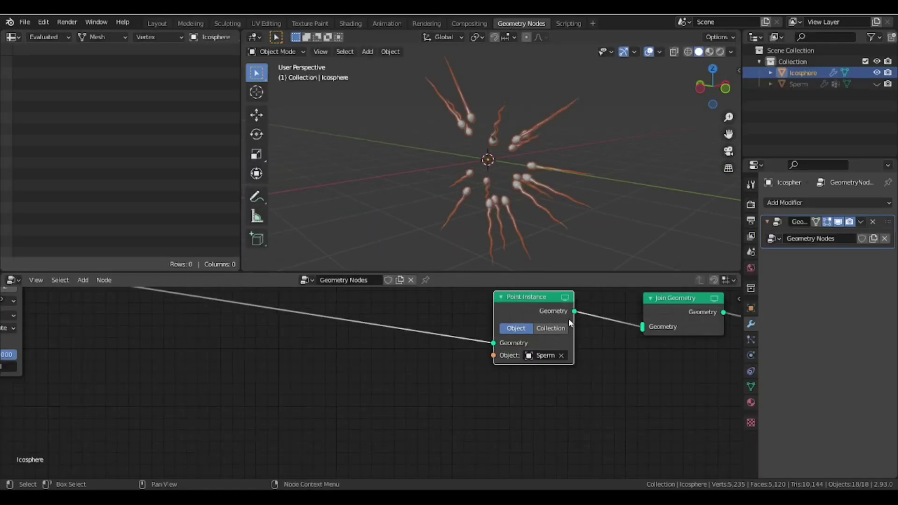
Link the Group Input geometry to the Join Geometry node and tidy the nodes at the output end.
scroll(501, 363, "down", 8)
scroll(389, 372, "down", 2)
left_click_drag(69, 434, 551, 357)
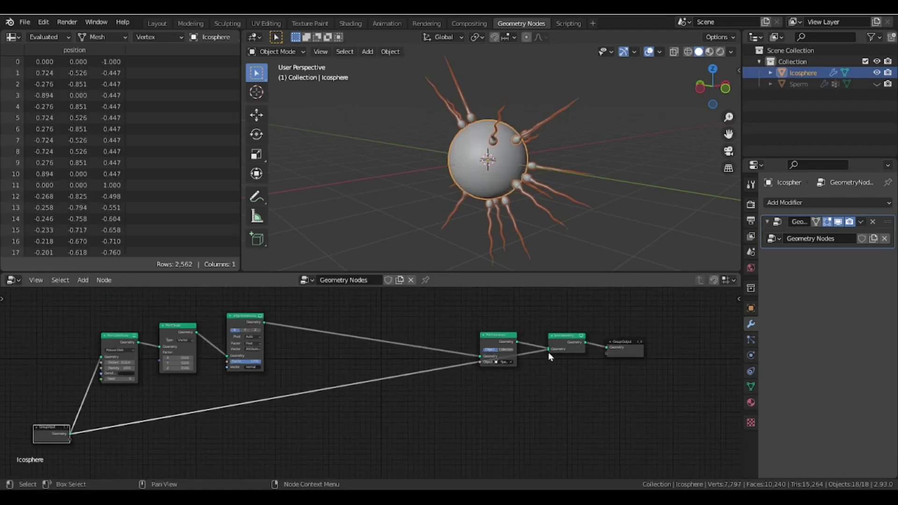
left_click(645, 362)
Play the animation in an enlarged viewport to examine the sperm around the sphere, and rewind to the start.
key("space")
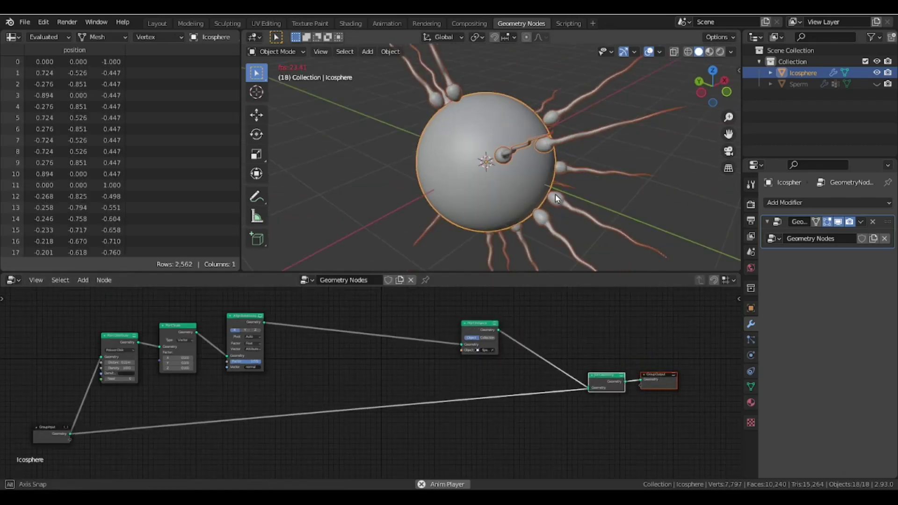
key("ctrl+alt+space")
middle_click_drag(510, 218, 496, 218)
scroll(496, 218, "down", 2)
middle_click_drag(596, 235, 566, 235)
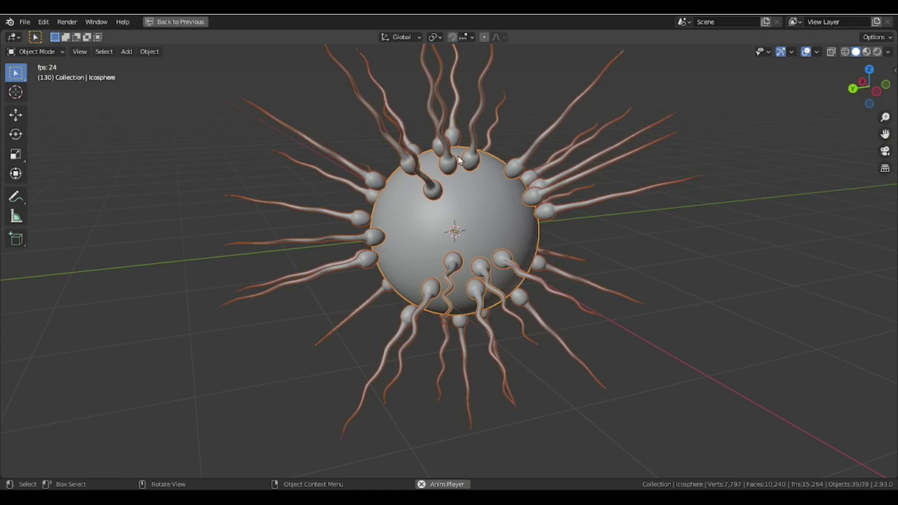
key("ctrl+space")
scroll(507, 198, "down", 1)
key("space")
scroll(519, 200, "up", 2)
key("shift+Left")
scroll(539, 375, "down", 2)
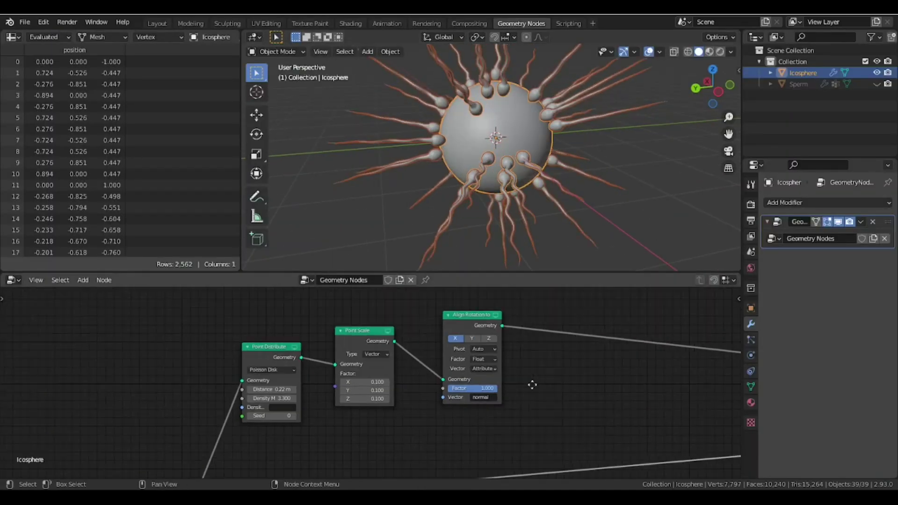
Shift the Point Distribute, Point Scale and Align Rotation to Vector nodes together, away from the Point Instance node.
middle_click_drag(532, 383, 496, 391)
left_click_drag(492, 423, 246, 347)
scroll(515, 379, "down", 2)
middle_click_drag(591, 387, 504, 387)
scroll(414, 386, "up", 4)
scroll(395, 394, "down", 8)
middle_click_drag(396, 394, 445, 371)
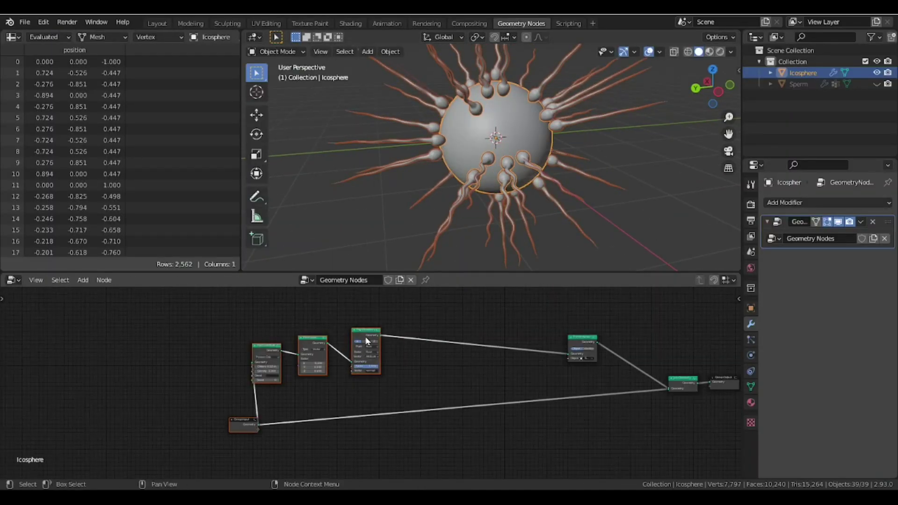
Insert an Attribute Vector Math node after the Align Rotation to Vector node.
scroll(367, 340, "up", 11)
middle_click_drag(367, 340, 281, 334)
key("shift+a")
left_click(410, 304)
type("pos")
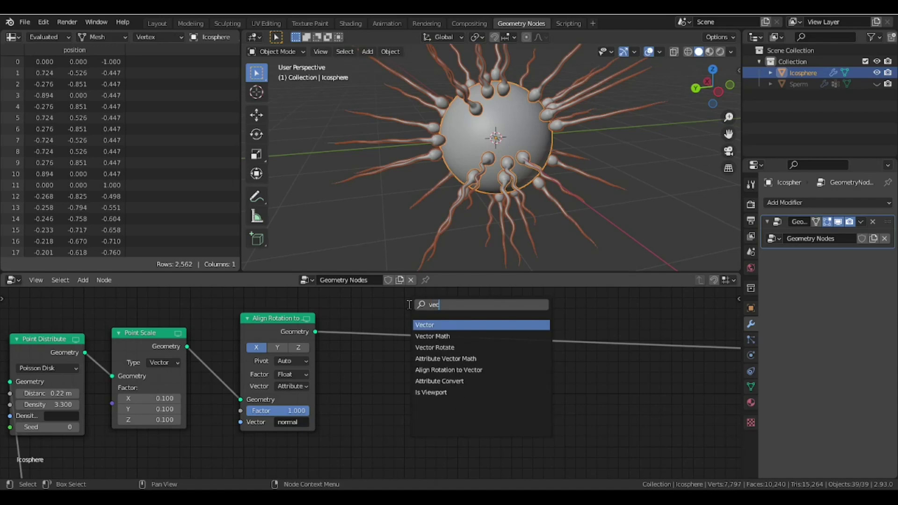
key("Return")
left_click(410, 305)
left_click_drag(451, 320, 409, 306)
middle_click_drag(407, 300, 365, 329)
scroll(365, 329, "up", 1)
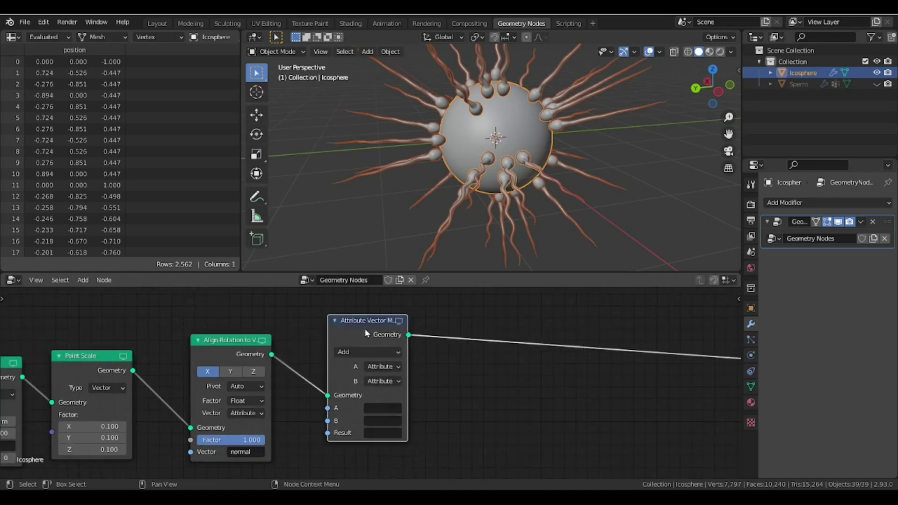
Set the Attribute Vector Math node's A to normal, B to position and its result to pos.
key("alt+a")
middle_click_drag(383, 418, 371, 407)
left_click(365, 398)
left_click(403, 336)
left_click(374, 409)
left_click(385, 390)
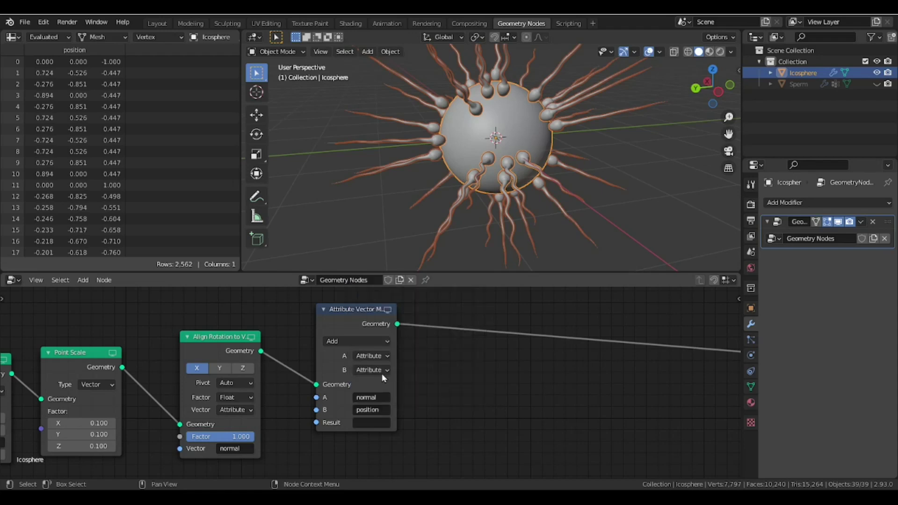
left_click(375, 421)
type("pos")
key("Return")
scroll(375, 419, "up", 2)
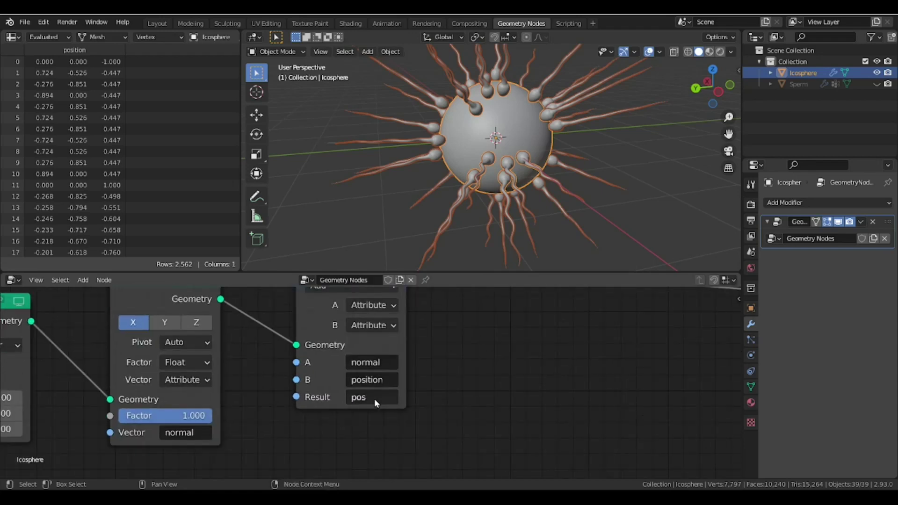
Insert an Attribute Randomize node after the Attribute Vector Math node.
scroll(362, 401, "down", 3)
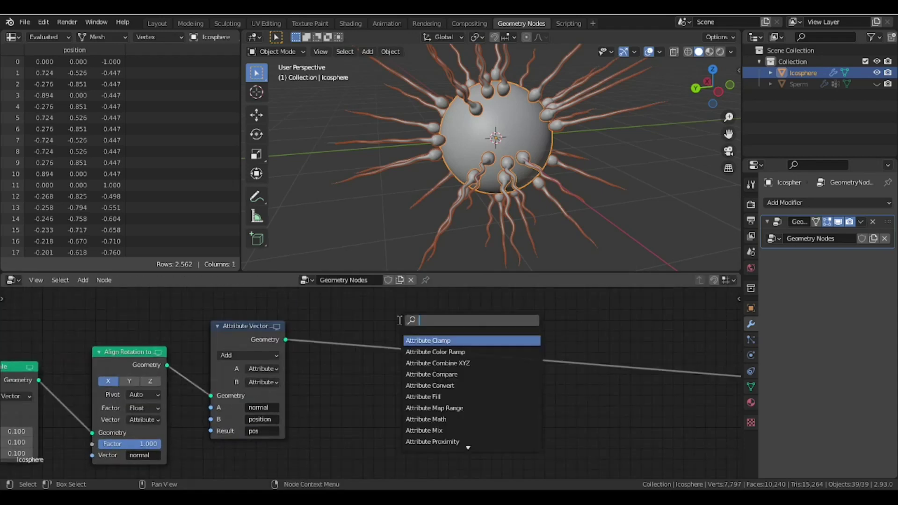
key("Return")
left_click(399, 321)
scroll(371, 341, "up", 1)
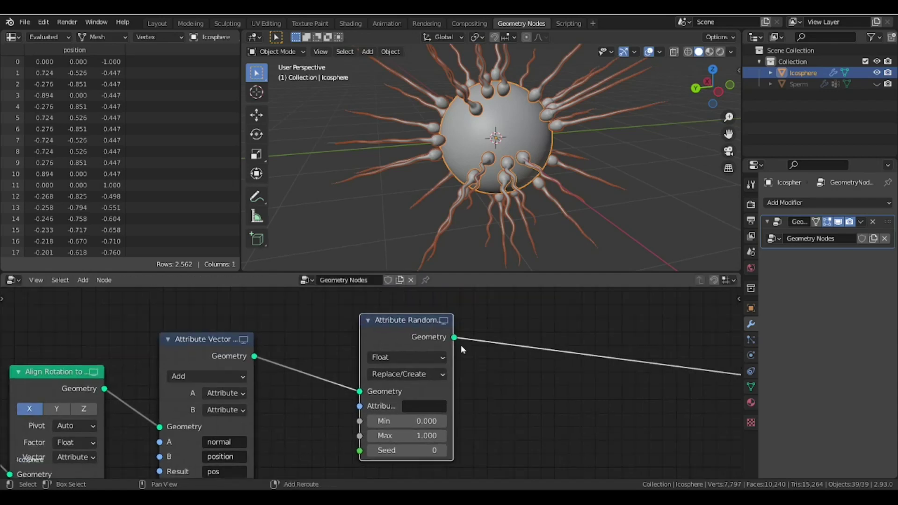
middle_click_drag(508, 159, 530, 152)
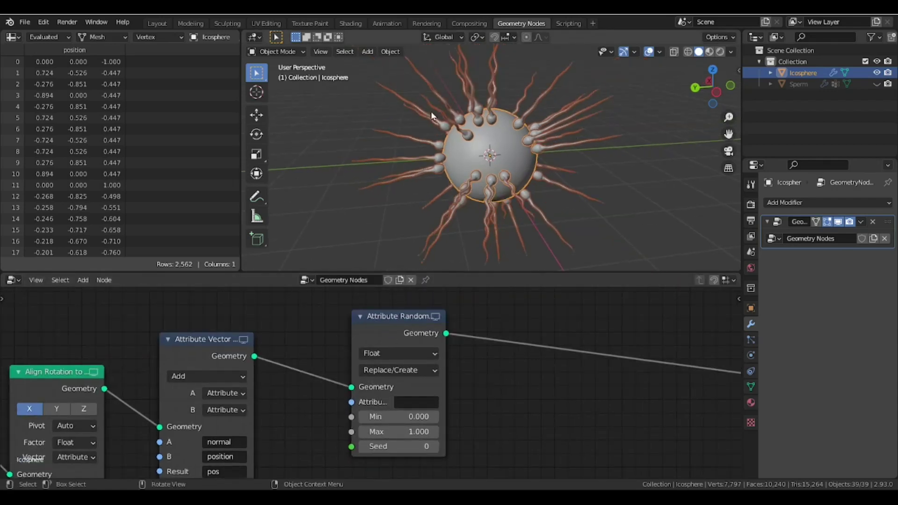
left_click_drag(413, 327, 407, 325)
middle_click_drag(397, 353, 400, 345)
Set the Attribute Randomize node's attribute to rand.
left_click(428, 393)
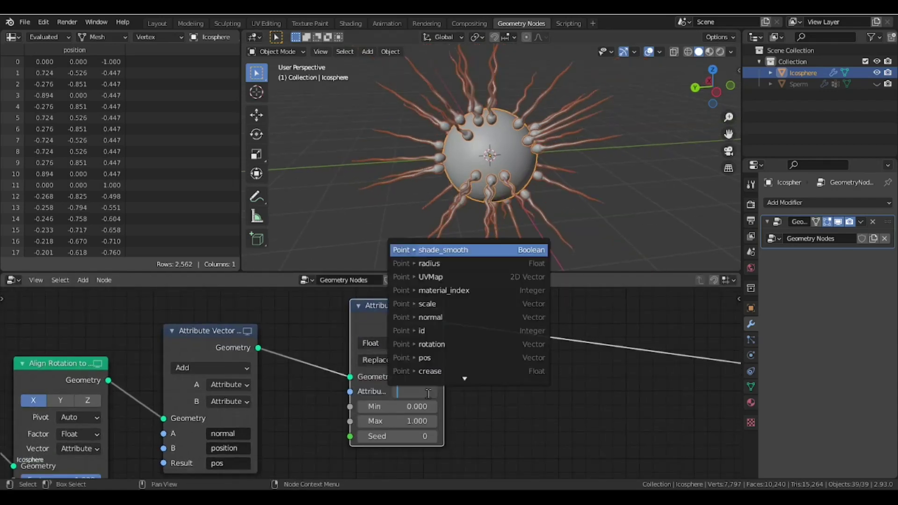
type("rand")
key("Return")
scroll(397, 321, "down", 2)
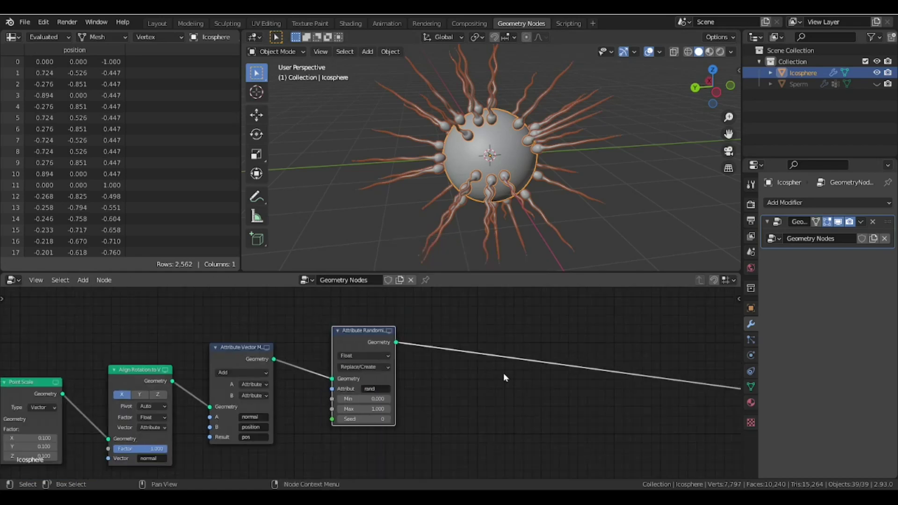
Insert a Point Translate node before the Point Instance node and set its translation attribute to pos.
middle_click_drag(505, 377, 319, 373)
key("shift+a")
type("st")
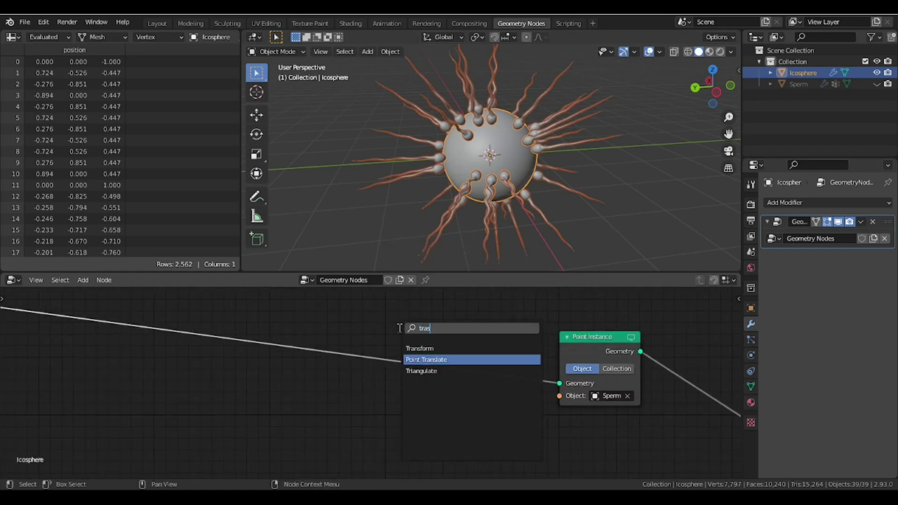
key("Return")
left_click(469, 381)
left_click(463, 383)
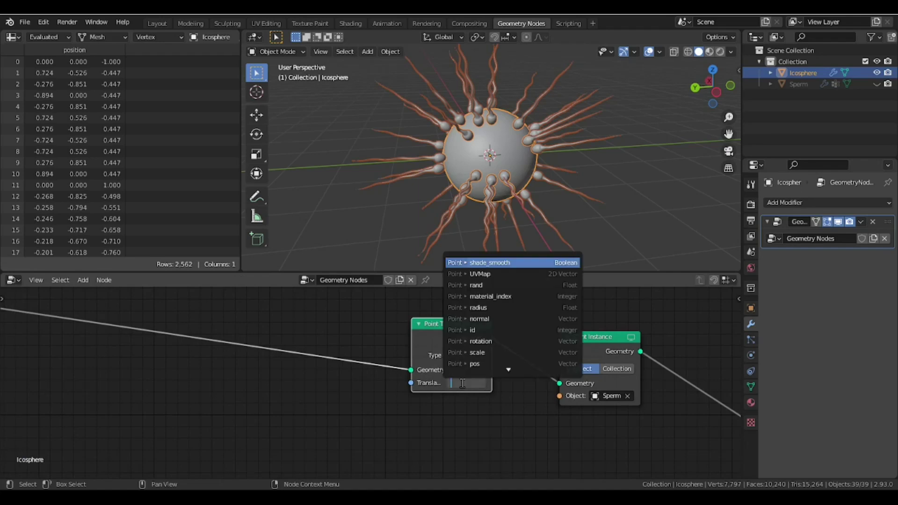
type("pos")
key("Return")
scroll(473, 187, "down", 3)
middle_click_drag(486, 183, 529, 174)
scroll(510, 171, "up", 1)
Insert a second Attribute Vector Math node between Attribute Randomize and Point Translate, placed close to Point Translate.
scroll(374, 375, "down", 4)
middle_click_drag(250, 336, 561, 344)
scroll(528, 350, "up", 4)
left_click_drag(290, 322, 278, 321)
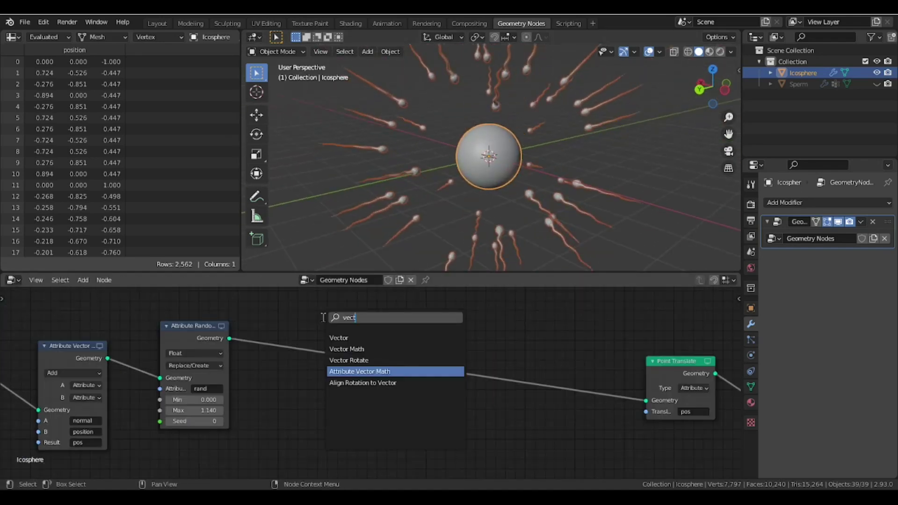
key("Return")
left_click(322, 317)
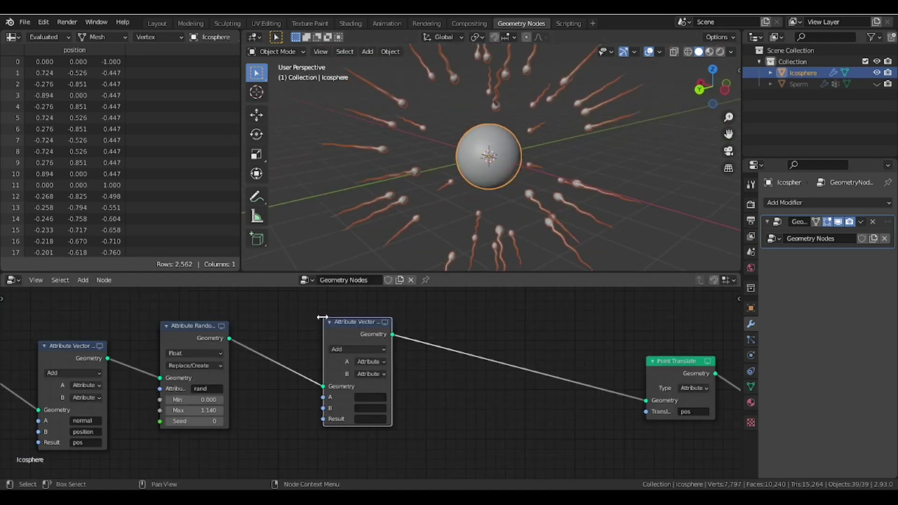
scroll(374, 388, "up", 3)
left_click_drag(360, 331, 600, 336)
middle_click_drag(600, 347, 536, 339)
scroll(541, 374, "up", 2)
Set the second Attribute Vector Math node to Multiply with A pos, B rand and result pos, and play the animation.
left_click(545, 400)
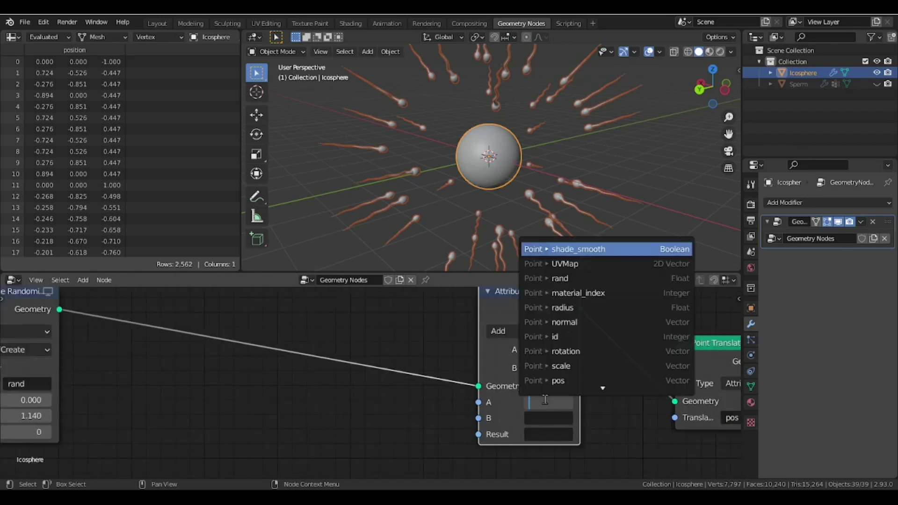
left_click(576, 380)
left_click(550, 417)
left_click(587, 301)
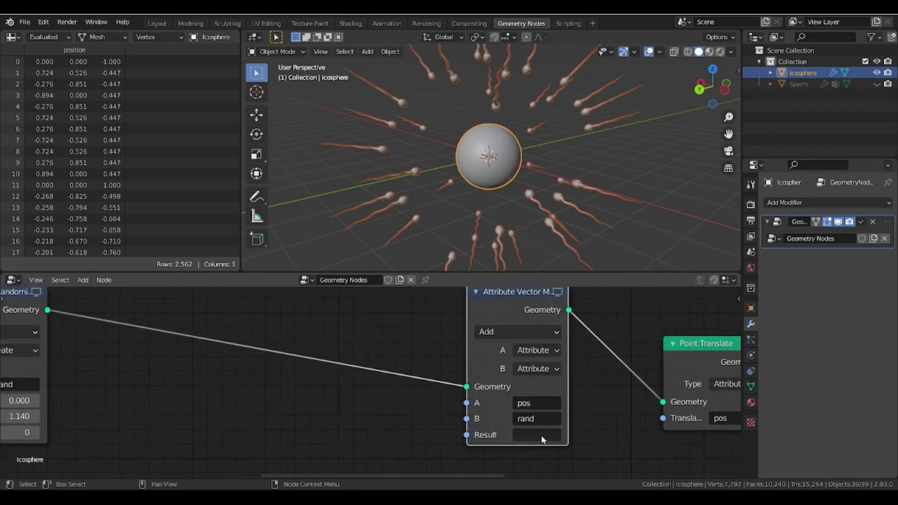
left_click(489, 331)
left_click(505, 297)
left_click(526, 435)
left_click(539, 414)
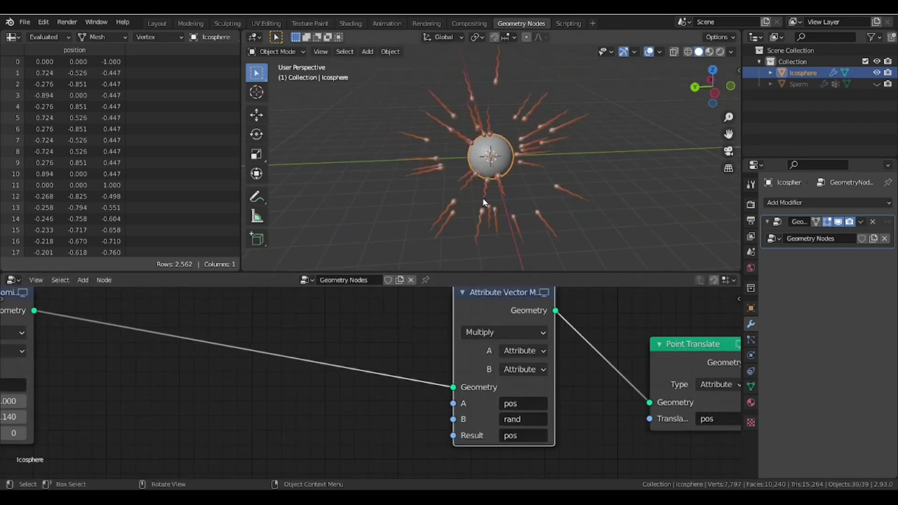
middle_click_drag(483, 198, 496, 164)
key("space")
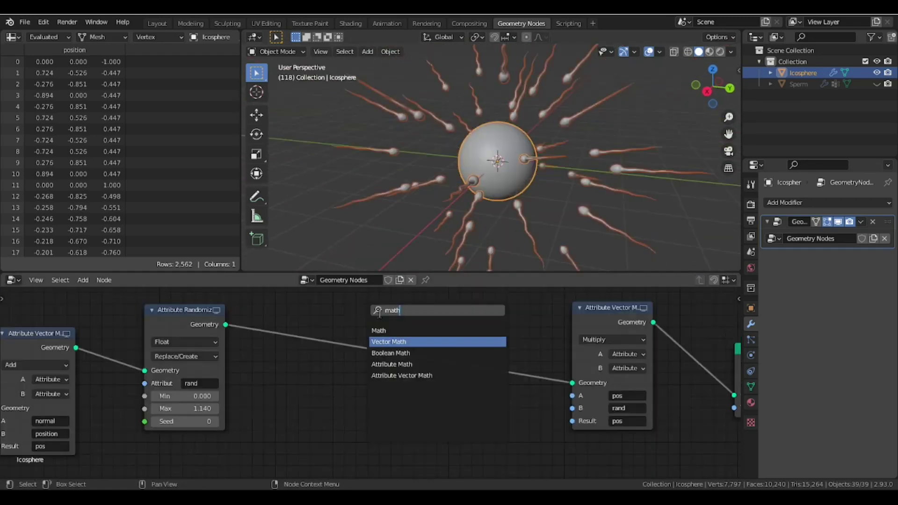
Insert an Attribute Math node after Attribute Randomize, with A set to rand, B as a Float and result rand.
key("Down")
key("Return")
left_click(418, 391)
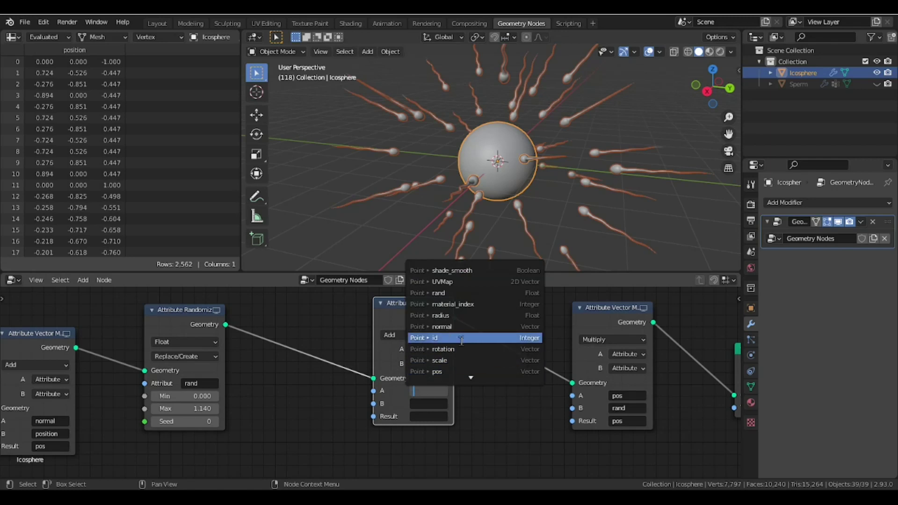
left_click(459, 294)
left_click(429, 364)
left_click(434, 387)
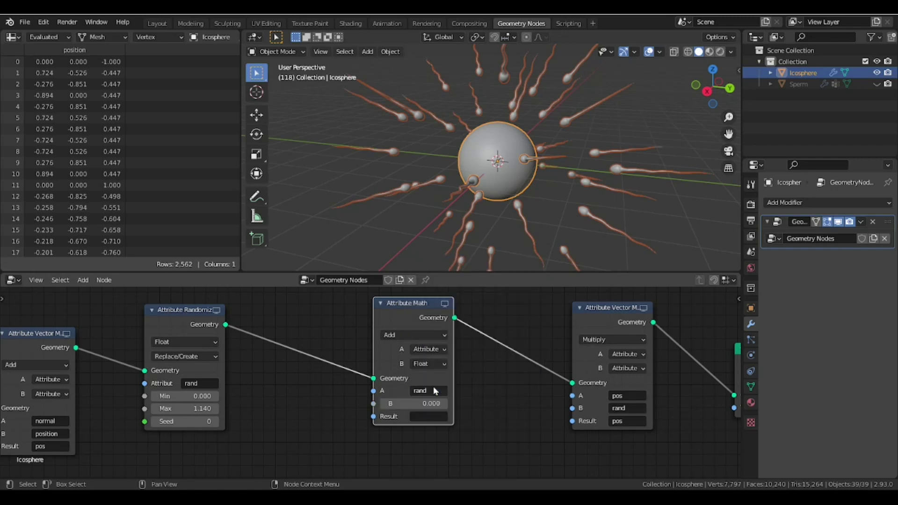
left_click(427, 417)
left_click(460, 319)
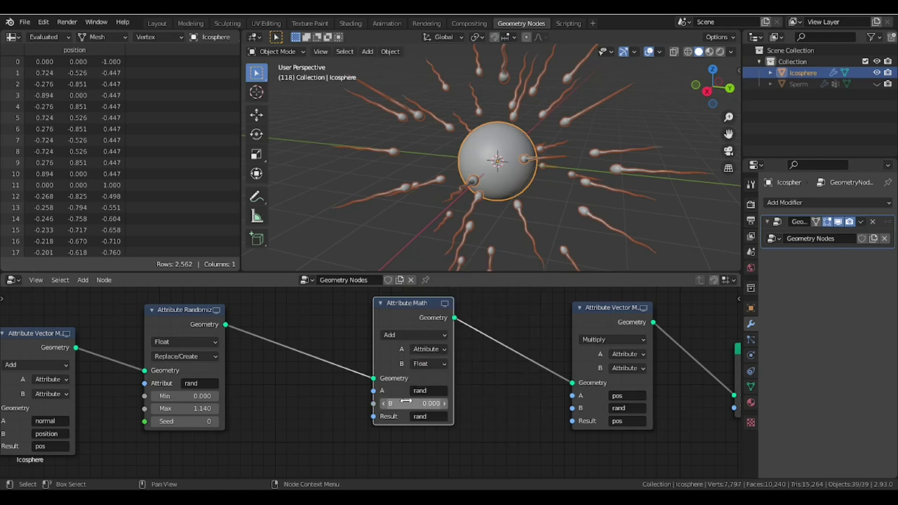
Connect a Value node to the Attribute Math node's B input, and shift the nodes after Attribute Math farther away.
mouse_move(414, 403)
left_mouse_down()
mouse_move(445, 404)
mouse_move(411, 403)
left_mouse_up()
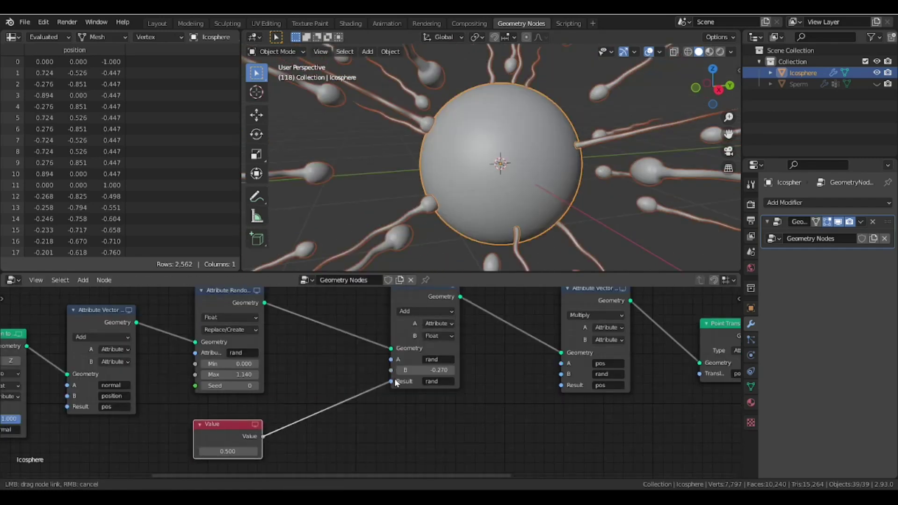
left_click_drag(396, 383, 393, 372)
scroll(559, 295, "down", 2)
middle_click_drag(559, 294, 463, 354)
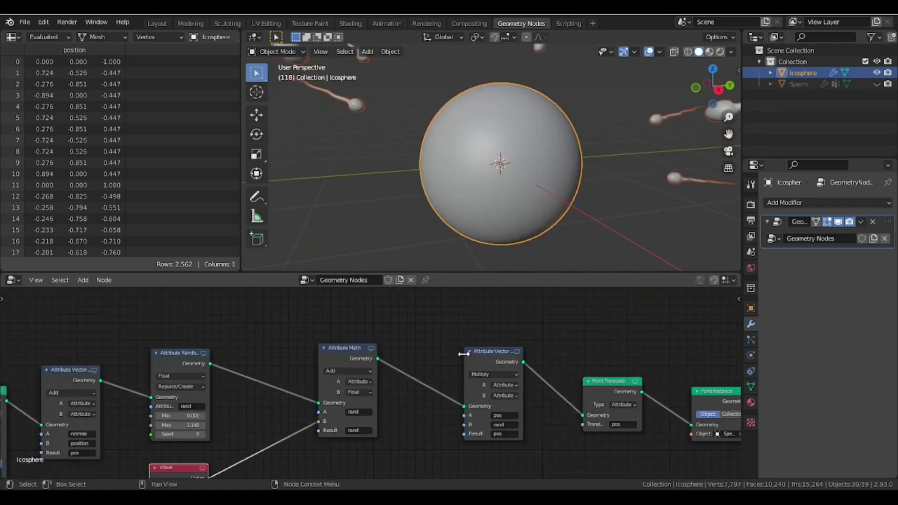
left_click_drag(412, 349, 594, 403)
left_click_drag(599, 391, 666, 391)
Set the Value node to 0.230.
scroll(356, 374, "up", 1)
middle_click_drag(273, 441, 492, 323)
scroll(492, 324, "up", 2)
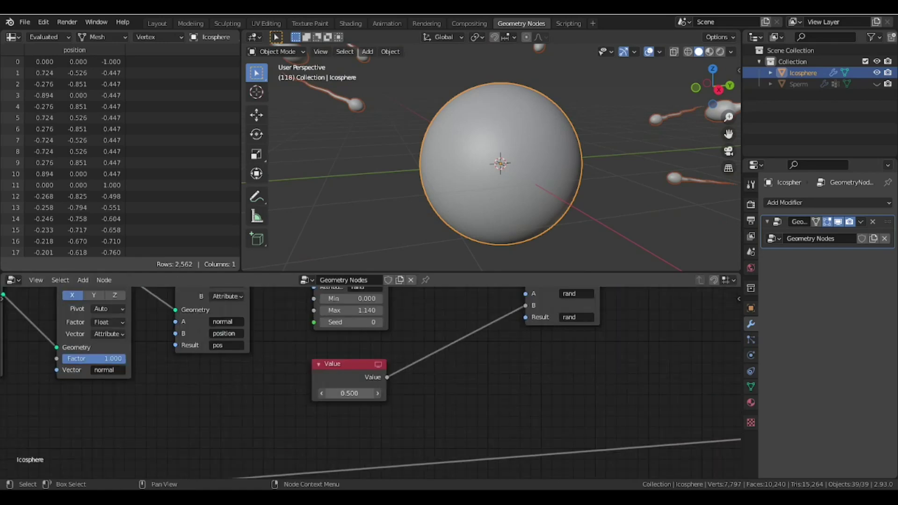
mouse_move(350, 394)
left_mouse_down()
mouse_move(302, 393)
mouse_move(349, 393)
left_mouse_up()
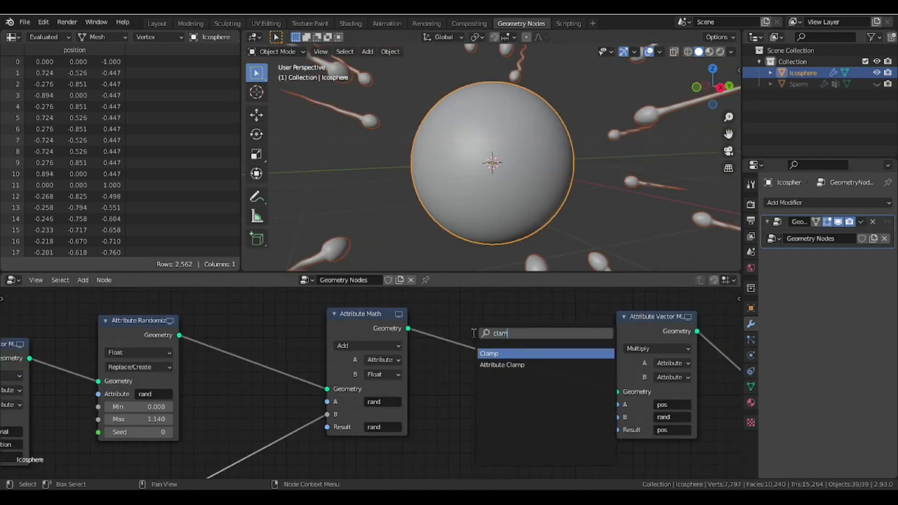
Insert an Attribute Clamp node after Attribute Math and set both its attribute and its result to rand.
key("Return")
left_click(473, 334)
scroll(524, 342, "up", 2)
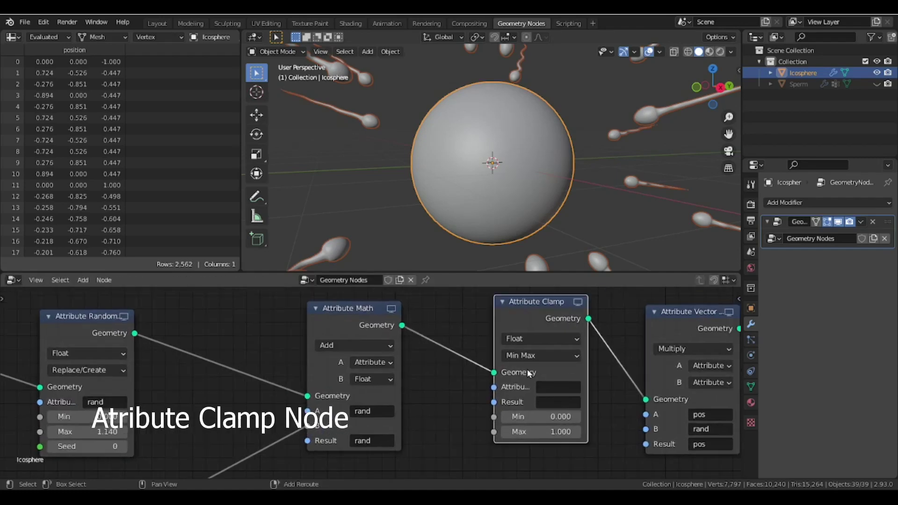
left_click(543, 387)
left_click(581, 273)
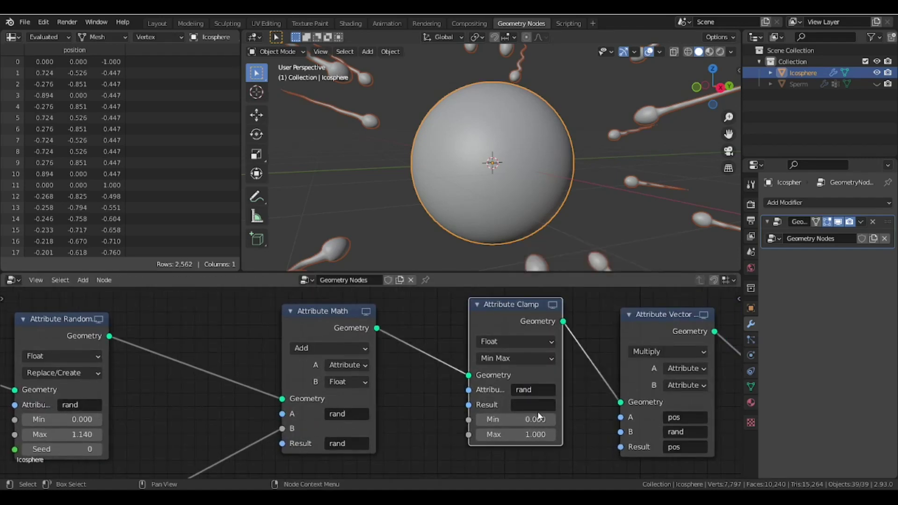
left_click(540, 402)
left_click(562, 291)
Set the Value node to -1.210 and enlarge the 3D viewport for a closer view of the sperm around the sphere.
scroll(329, 410, "down", 2)
middle_click_drag(329, 410, 651, 320)
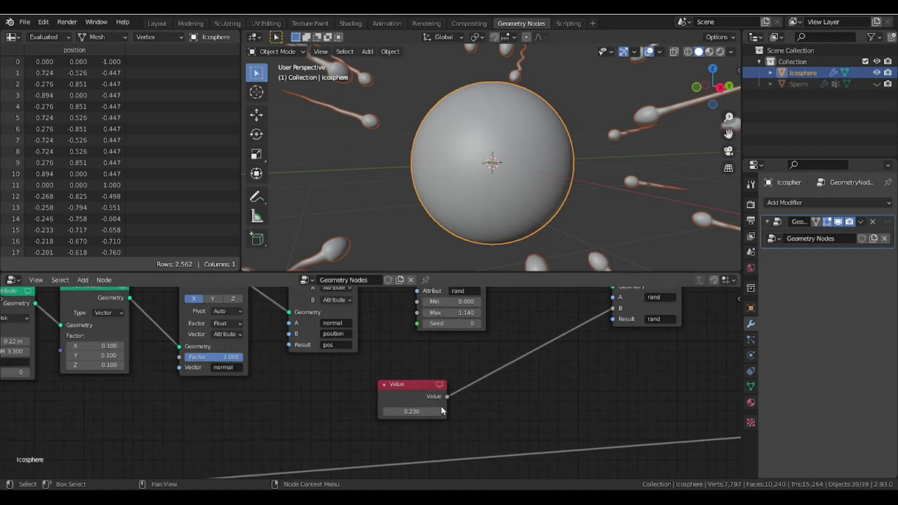
scroll(441, 407, "up", 2)
left_click_drag(441, 412, 393, 413, "shift")
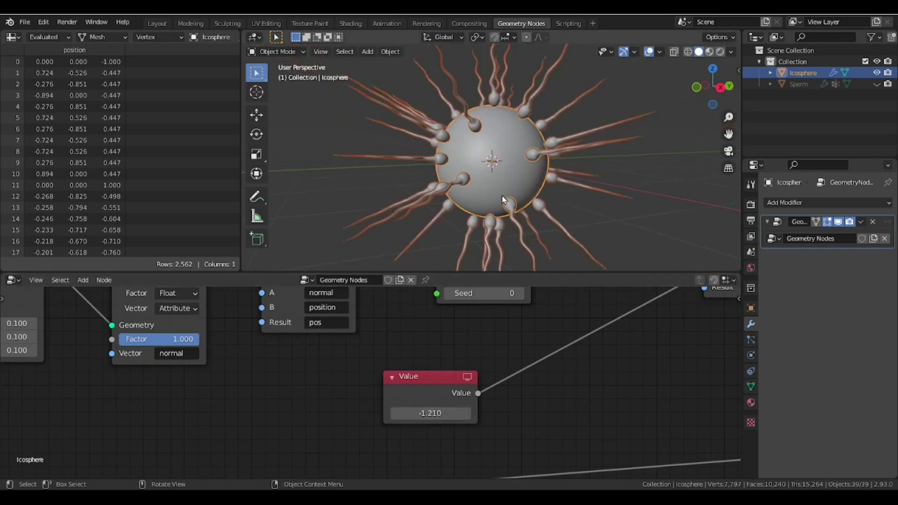
left_click_drag(554, 273, 552, 360)
scroll(493, 242, "up", 2)
middle_click_drag(493, 241, 507, 237)
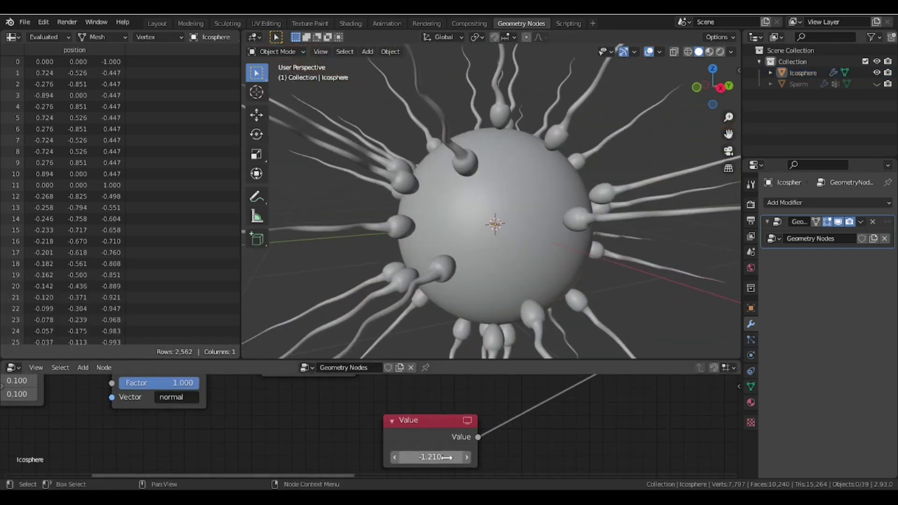
Sweep the Value node up to 0.480 and down to -0.100, and play the animation.
left_click_drag(444, 457, 546, 457)
scroll(515, 249, "down", 4)
middle_click_drag(515, 249, 498, 249)
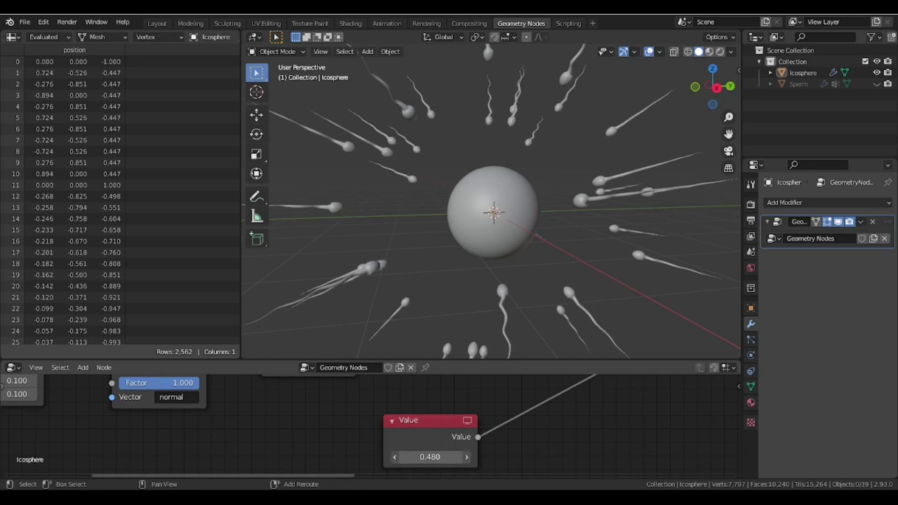
left_click_drag(430, 457, 485, 457)
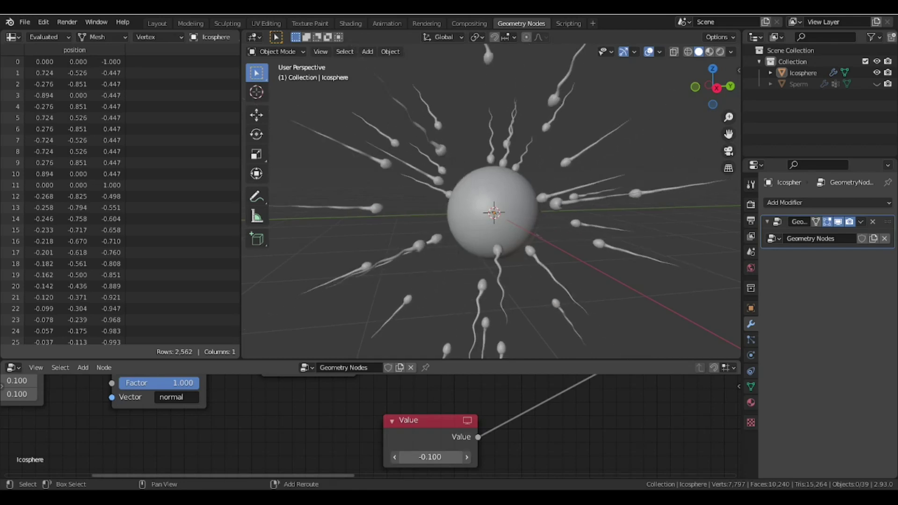
key("space")
scroll(547, 266, "up", 1)
middle_click_drag(553, 264, 547, 265)
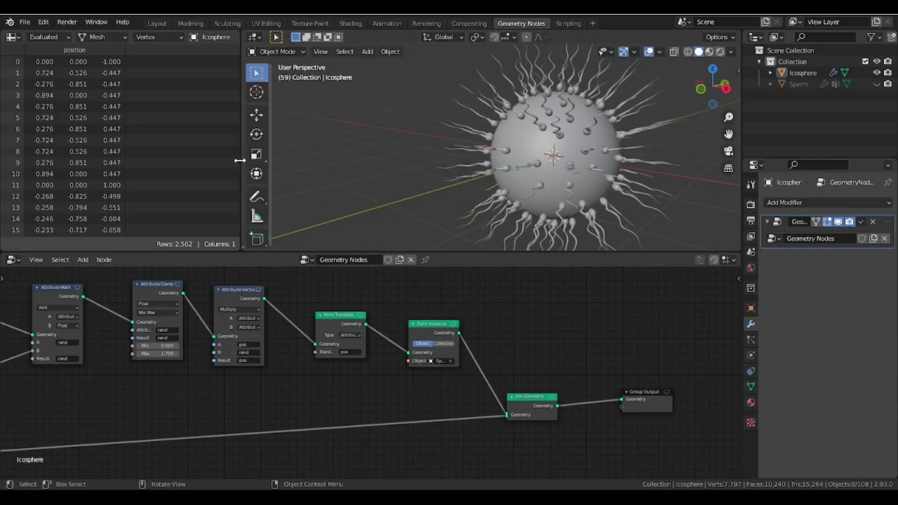
Change the spreadsheet area into a second 3D viewport.
left_click(21, 37)
left_click(37, 69)
scroll(156, 172, "up", 5)
middle_click_drag(187, 187, 210, 154)
Add a camera and align it to the current view.
key("shift+a")
left_click(187, 316)
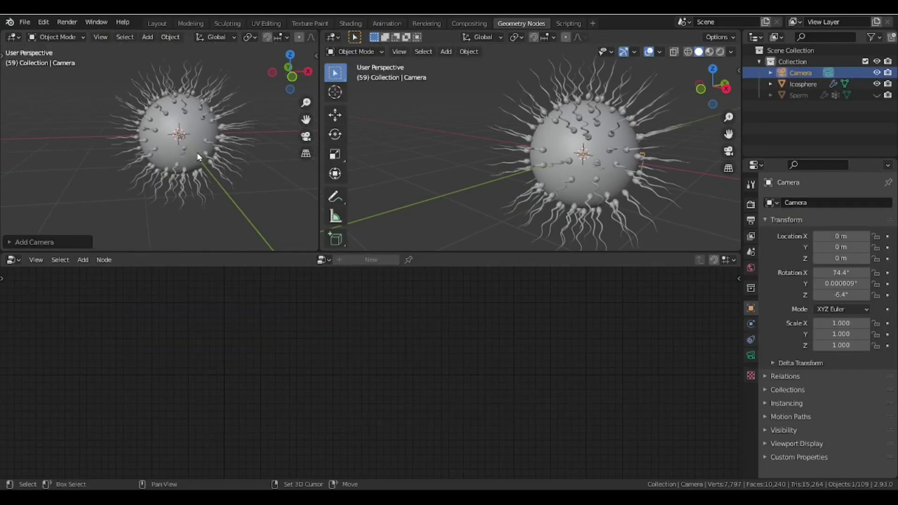
key("ctrl+alt+KP_0")
Move the camera to about X -1.88 m, Y -5.55 m, Z 1.30 m so the sphere sits off-centre in its frame.
key("g")
left_click(154, 165)
key("g")
key("z")
key("z")
left_click(154, 161)
Place the 3D cursor beside the sphere and add a plane there, aligned to the view.
right_click(75, 134, "shift")
key("shift+a")
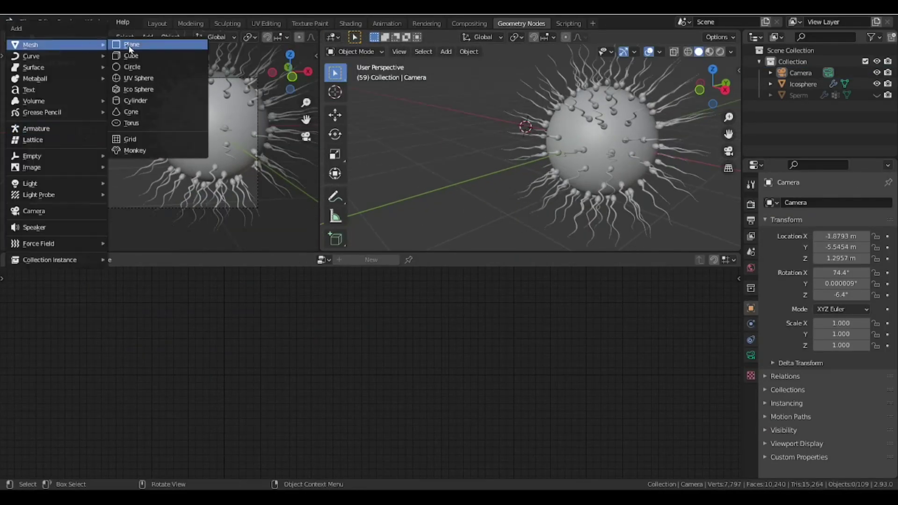
left_click(131, 45)
left_click(30, 242)
left_click(110, 168)
left_click(94, 192)
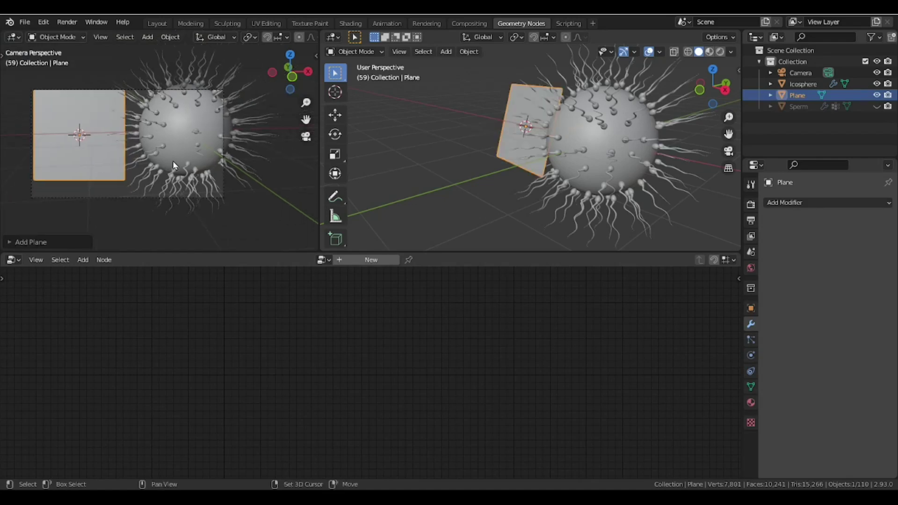
Move the plane behind the sphere and scale it to fill the whole camera frame.
key("g")
left_click(223, 167)
key("s")
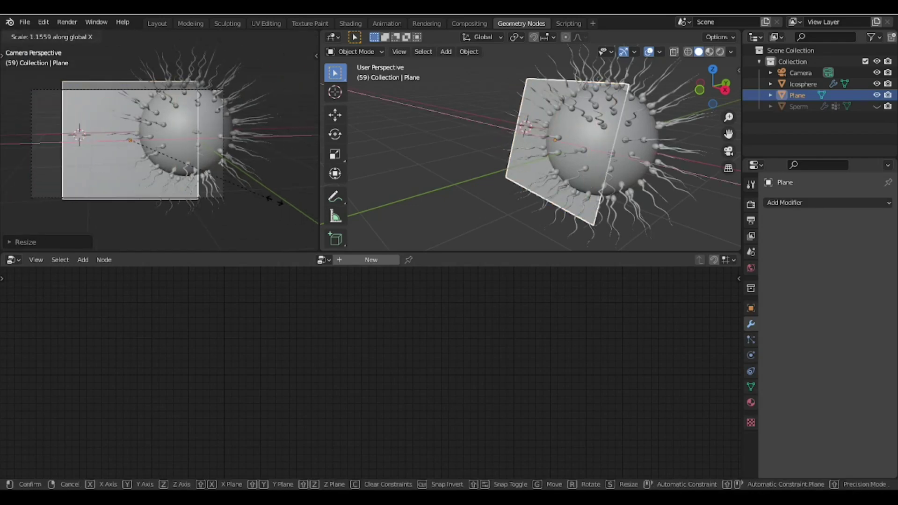
left_click(36, 211)
key("g")
middle_click_drag(451, 175, 603, 168)
key("s")
left_click(20, 92)
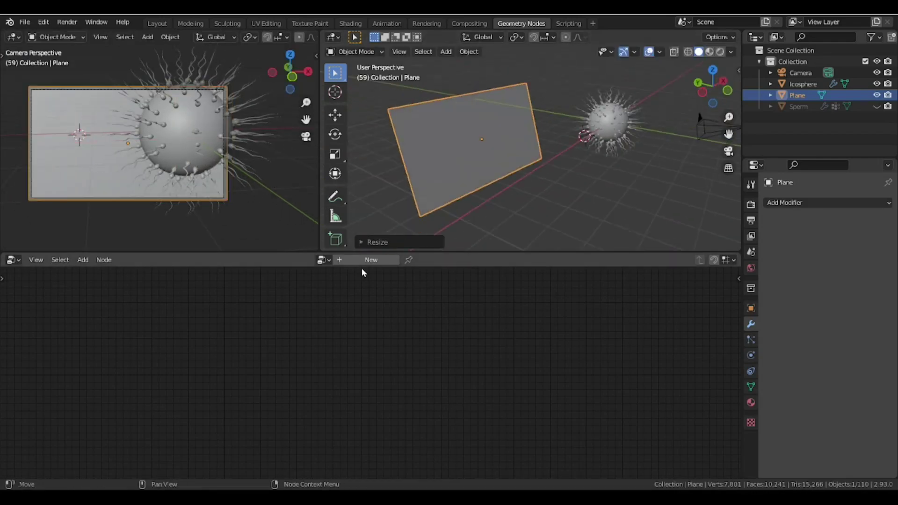
Switch the node area to the Shader Editor and create a material named backdrop for the plane.
left_click(14, 259)
left_click(47, 365)
left_click(371, 260)
double_click(362, 260)
type("backdrop")
key("Return")
Delete the backdrop material's default shader node and add an Image Texture node.
left_click(432, 305)
key("x")
key("shift+a")
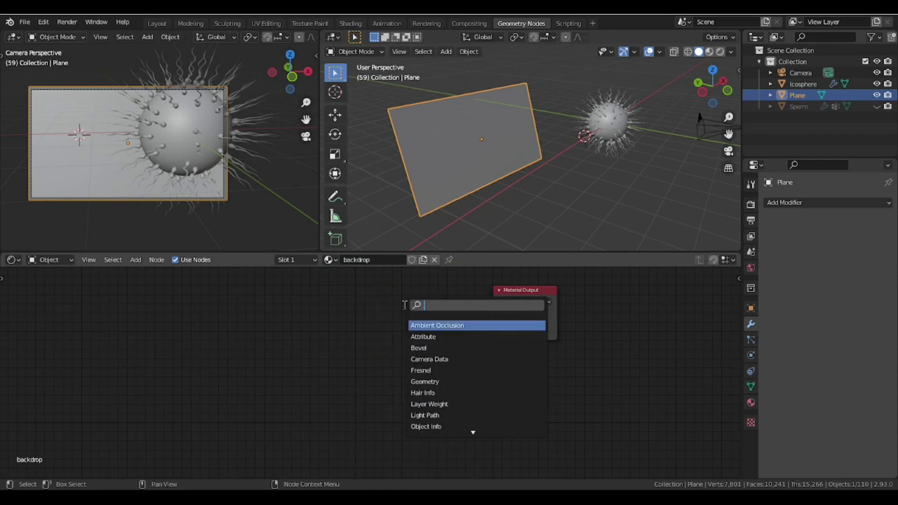
type("image")
key("Return")
left_click(195, 315)
Load the image backgruoud.jpg into the Image Texture node.
left_click(281, 353)
left_click(186, 196)
double_click(425, 331)
double_click(672, 333)
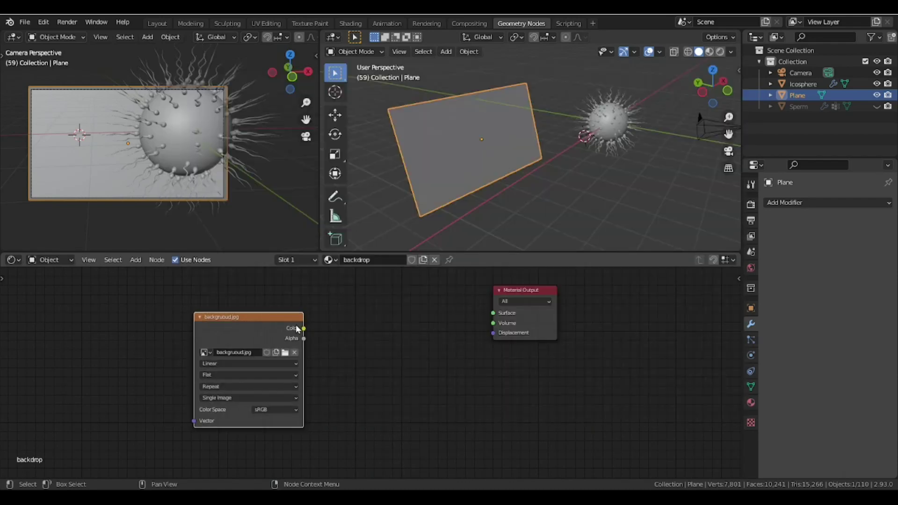
Connect the backdrop image's Color output to the Material Output Surface and show the camera view with rendered shading.
left_click_drag(245, 334, 212, 334)
scroll(370, 281, "up", 1)
key("z")
left_click(558, 50)
key("z")
key("z")
scroll(189, 150, "up", 2)
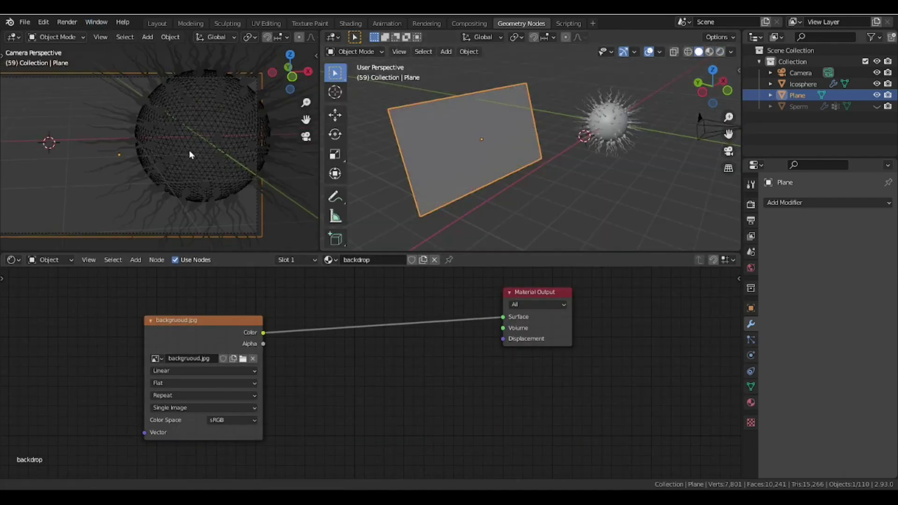
middle_click_drag(164, 146, 185, 136, "shift")
scroll(185, 136, "up", 1)
Switch the shader editor to the World nodes and add an environment texture with mapping, loading studio kl.hdr into the Background color.
left_click(51, 260)
left_click(49, 284)
scroll(412, 342, "up", 1)
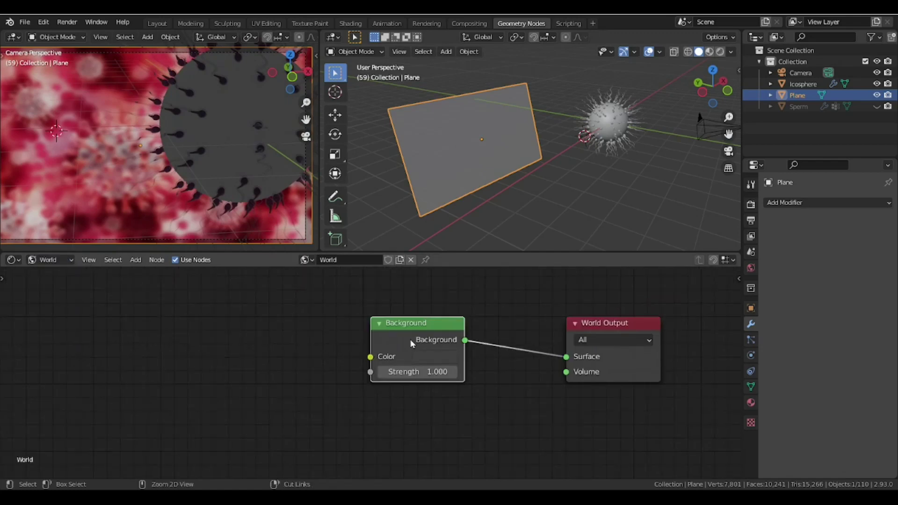
key("ctrl+t")
left_click(260, 340)
left_click(155, 279)
double_click(367, 126)
double_click(456, 129)
double_click(323, 134)
scroll(453, 379, "down", 8)
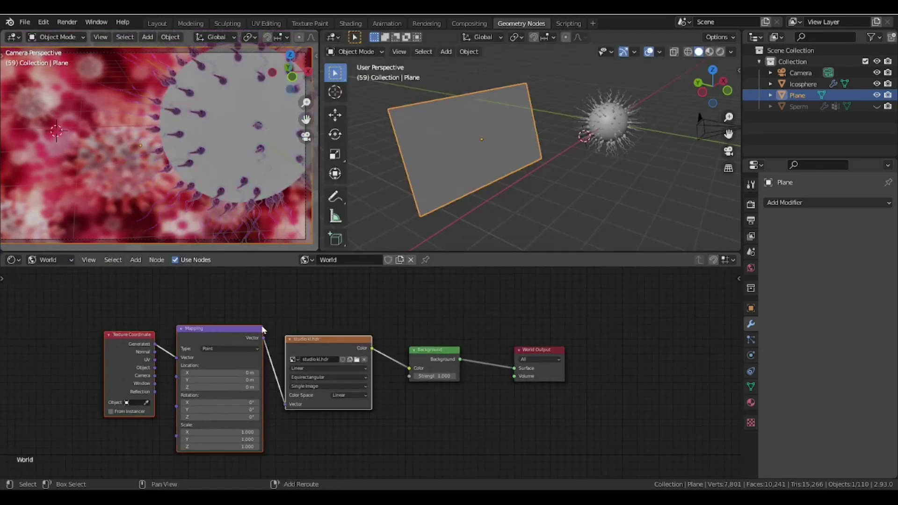
left_click_drag(342, 340, 310, 340)
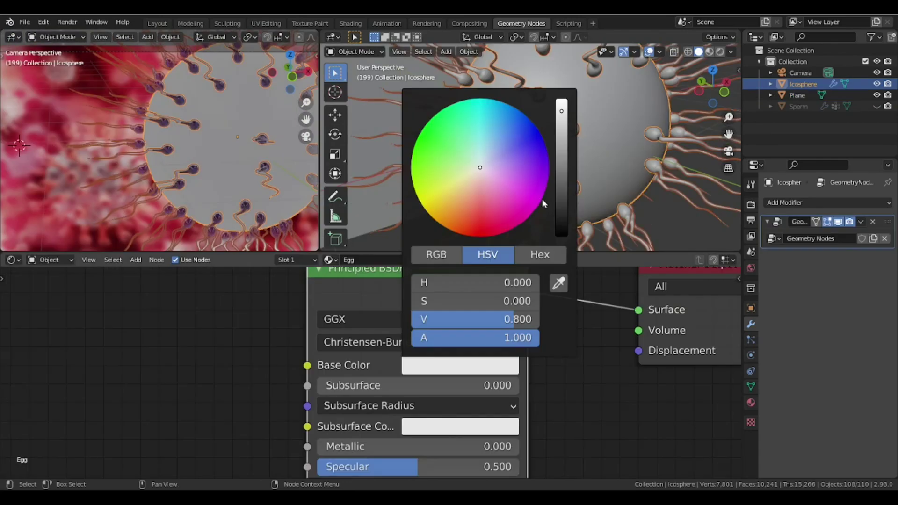
Pick a light red for the Base Color and Subsurface Color of the Egg material.
left_click_drag(489, 198, 483, 214)
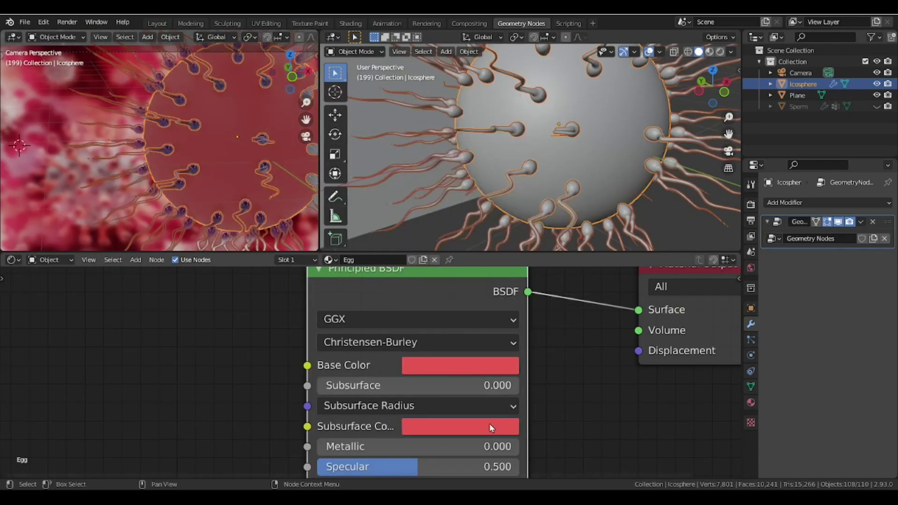
left_click(599, 389)
scroll(600, 389, "up", 2)
middle_click_drag(603, 391, 578, 358)
left_click(488, 329)
scroll(469, 318, "down", 4)
middle_click_drag(469, 314, 470, 364)
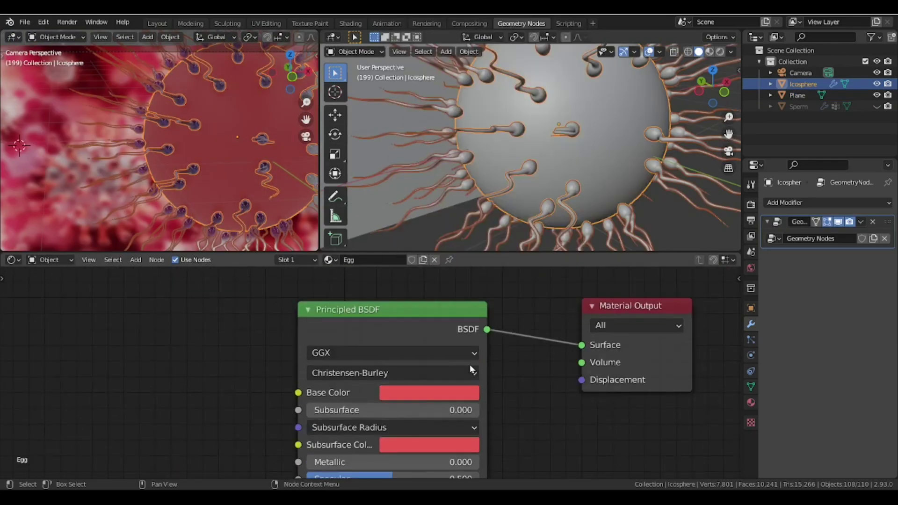
left_click(448, 395)
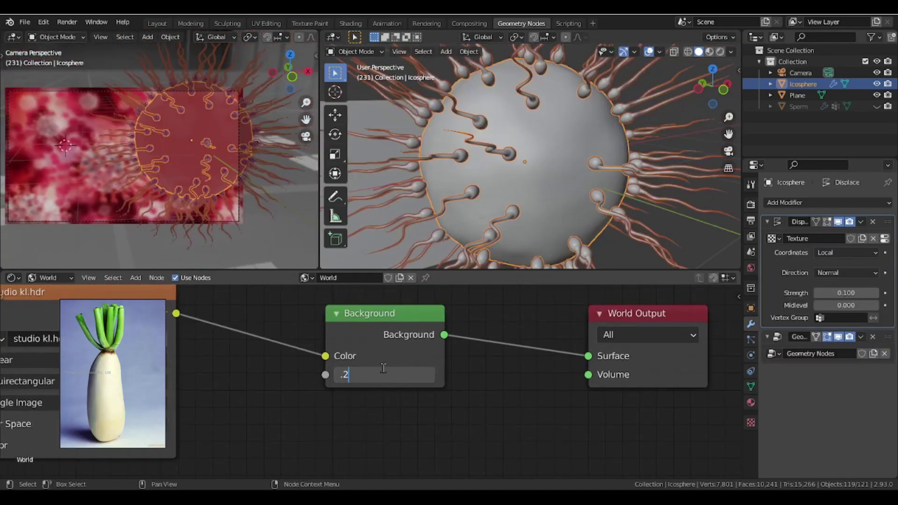
Set the World Background strength to 0.2 and hide the overlays in the camera view.
left_click(383, 369)
type(".2")
key("Return")
left_click(294, 37)
scroll(201, 145, "up", 2)
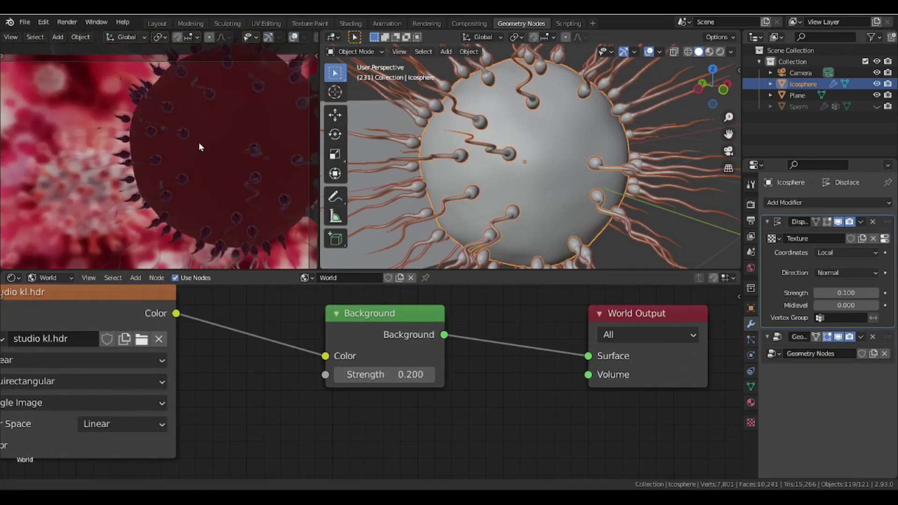
Add an area light to the scene.
scroll(200, 144, "down", 3)
scroll(602, 170, "down", 5)
middle_click_drag(603, 170, 604, 178)
left_click(603, 178)
key("shift+a")
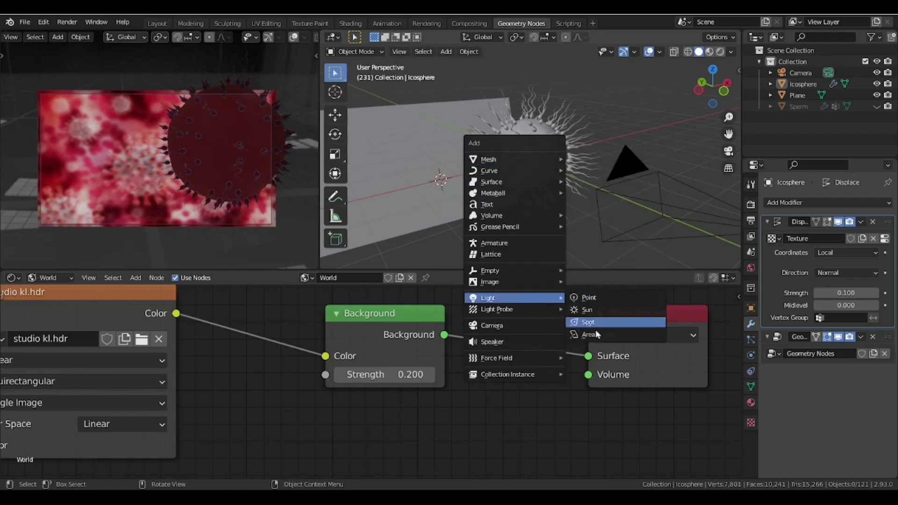
left_click(596, 335)
Place the area light above the egg in front view, tilt it toward the egg and open its light settings.
key("KP_1")
key("g")
left_click(635, 136)
scroll(635, 136, "up", 1)
key("r")
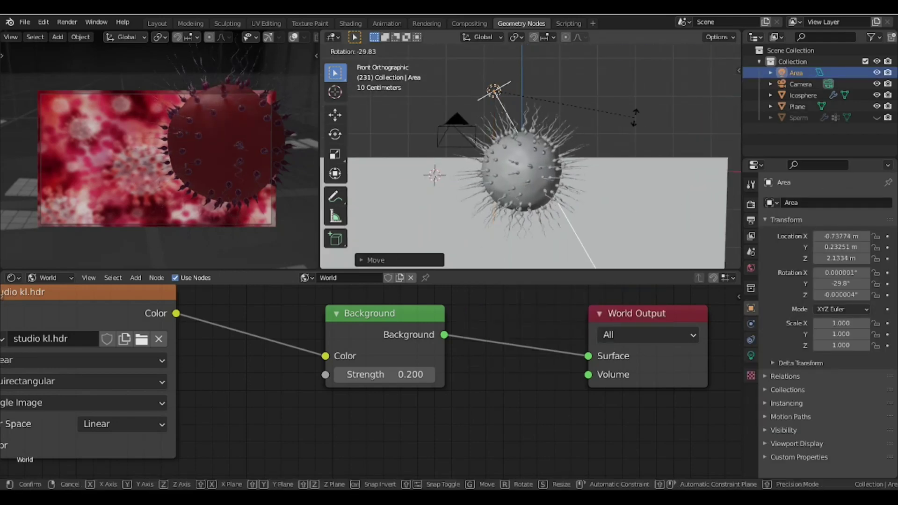
left_click(618, 193)
scroll(618, 194, "up", 1)
left_click(751, 355)
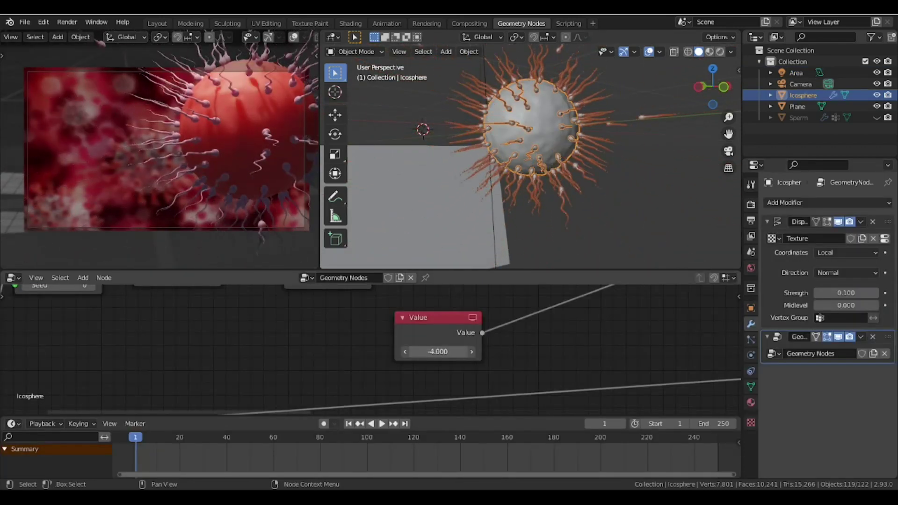
Set the Value node to 1.6 at frame 1 and move its end keyframe from frame 80 to frame 140, checking the playback.
left_click_drag(438, 352, 461, 351)
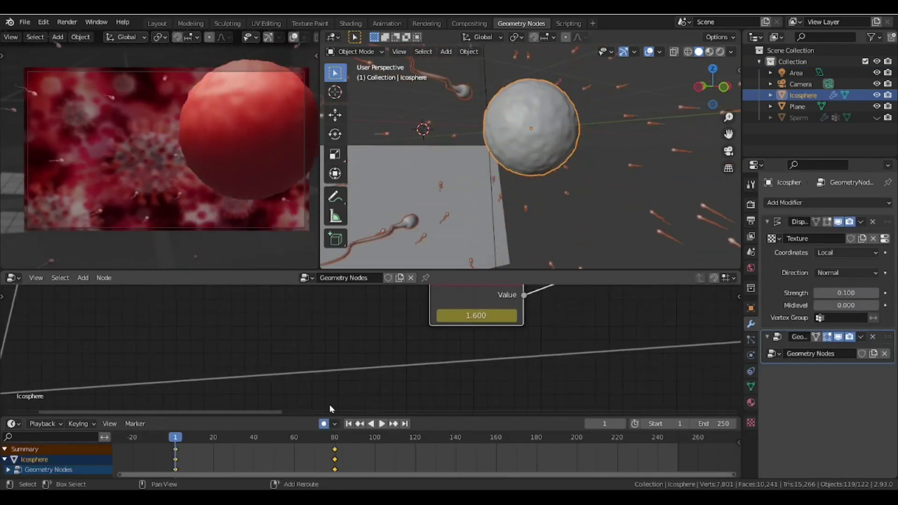
left_click_drag(310, 448, 335, 464)
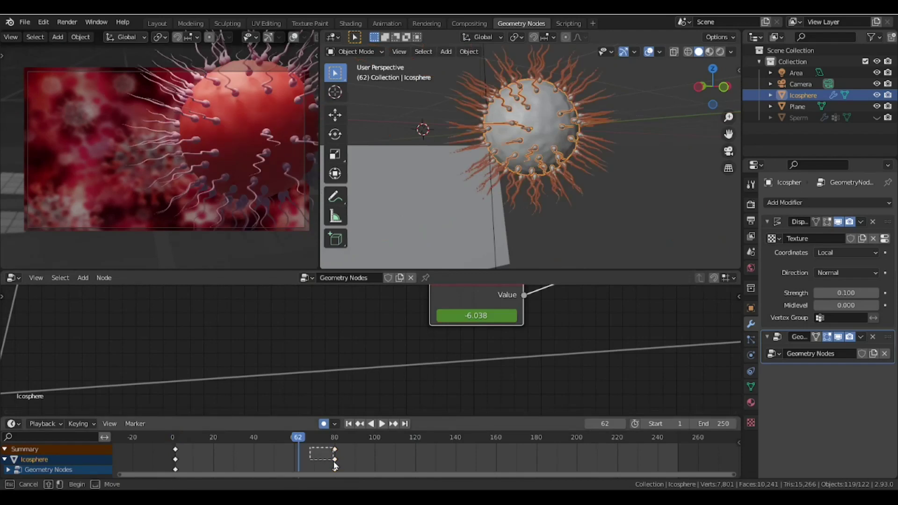
key("g")
left_click(490, 459)
scroll(493, 457, "up", 3)
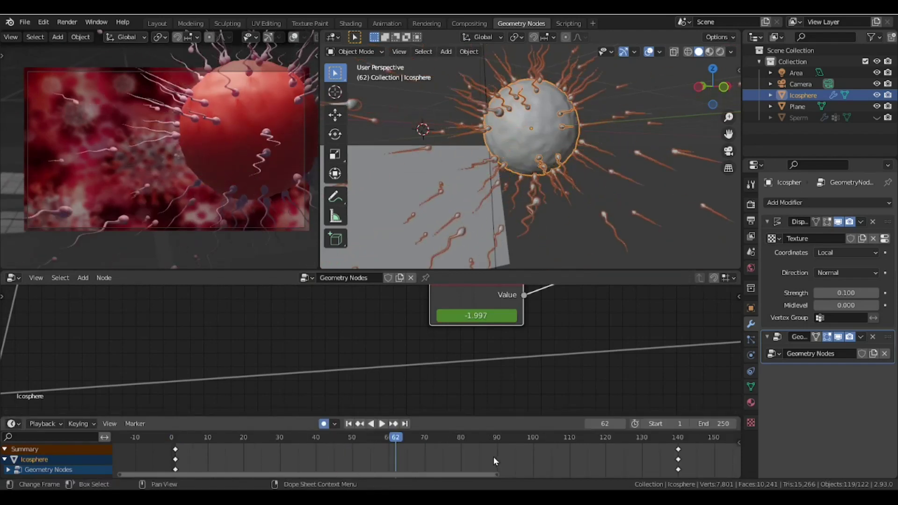
key("shift+Left")
key("space")
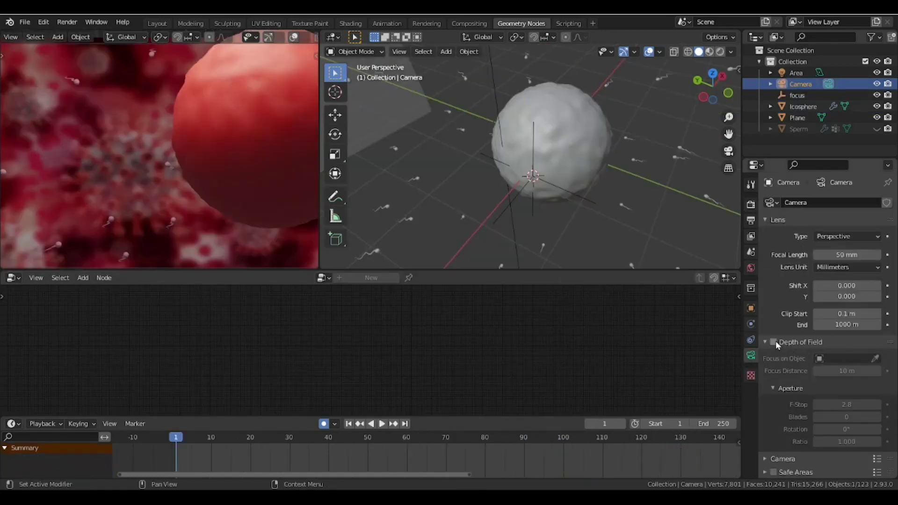
Enable the camera's depth of field on the focus object with an F-Stop of 0.2 and preview the blur during playback.
left_click(846, 358)
left_click(833, 396)
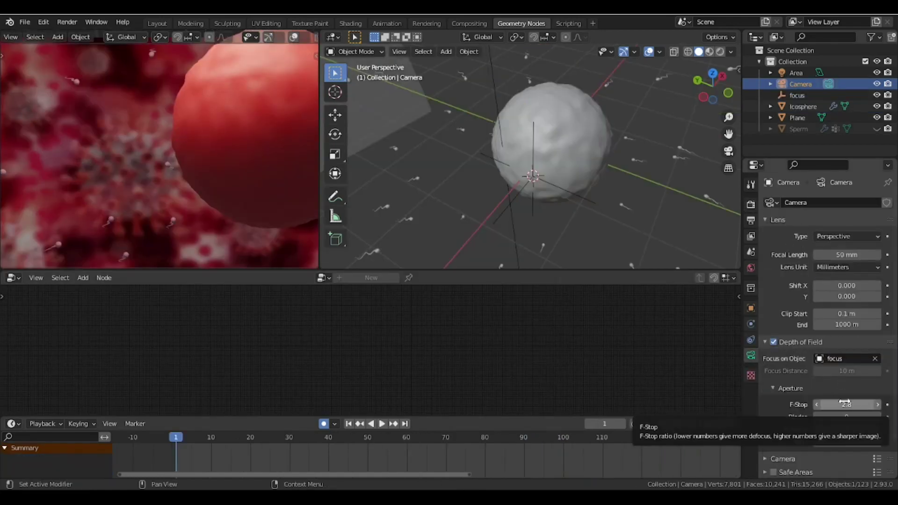
key("space")
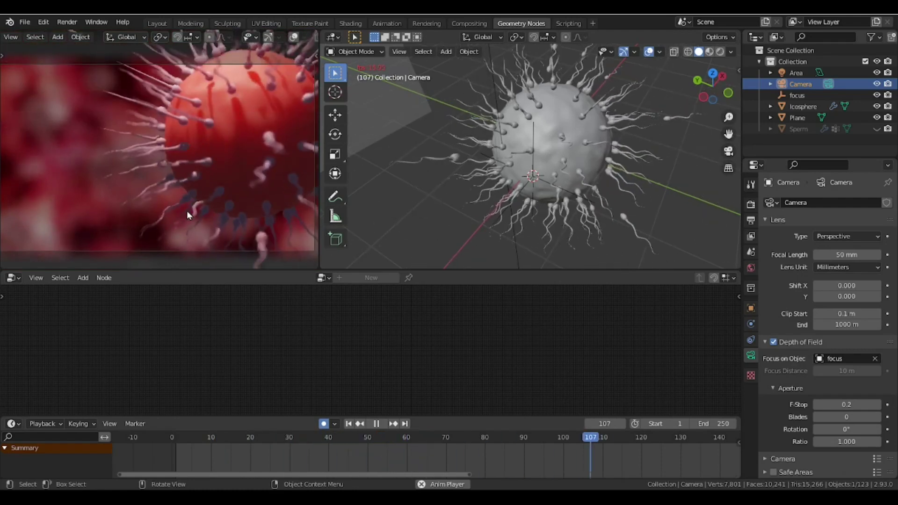
key("space")
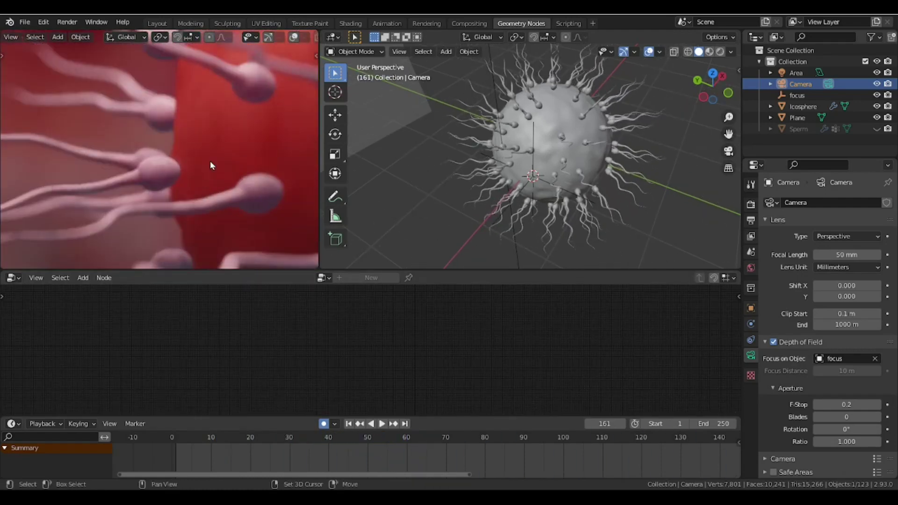
middle_click_drag(212, 161, 190, 180)
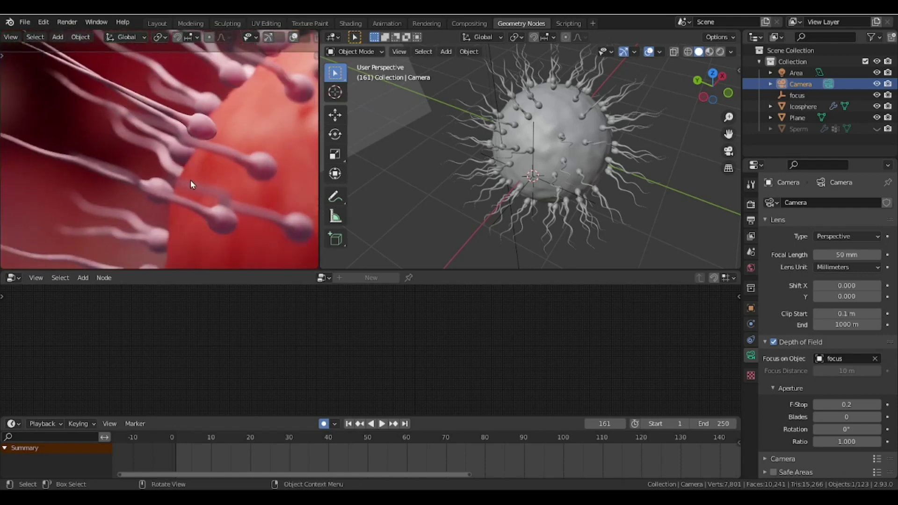
scroll(221, 153, "up", 3)
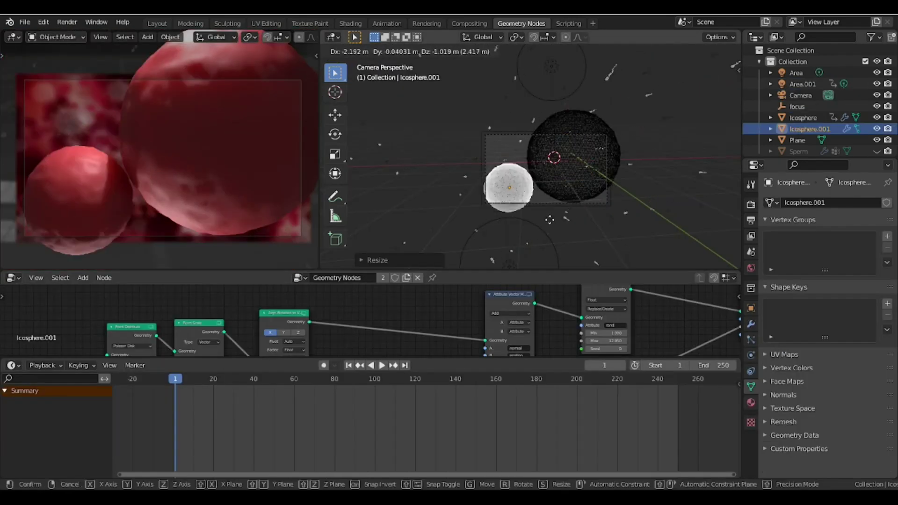
Scale down the larger egg sphere and reposition it within the right half of the camera frame.
key("s")
left_click(615, 176)
key("g")
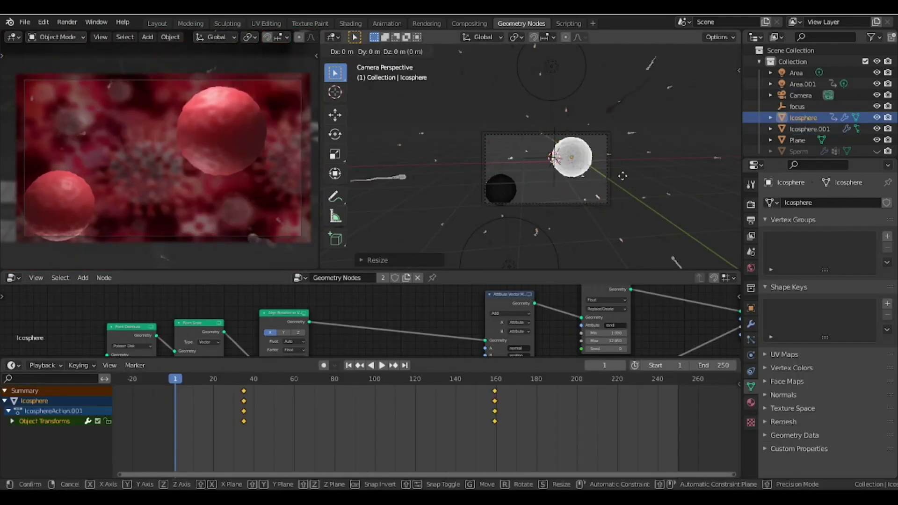
left_click(626, 175)
left_click(519, 198)
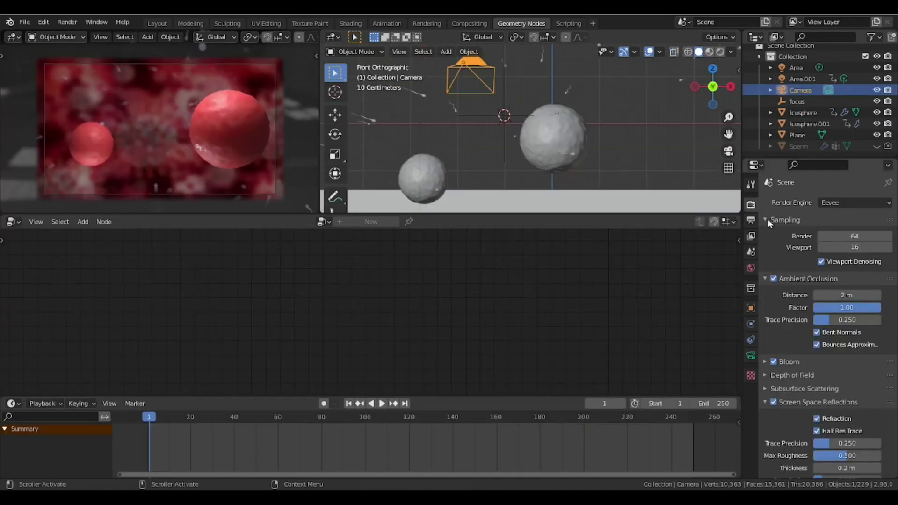
Set the render output file to Medical animation in C:\tmp and the file format to FFmpeg Video.
scroll(768, 219, "down", 5)
left_click(887, 337)
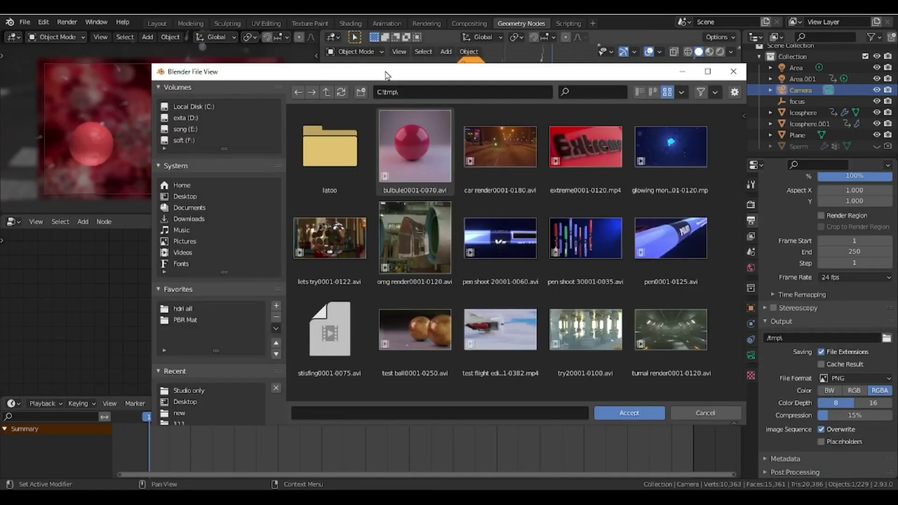
left_click(459, 381)
type("Medical animation")
key("Return")
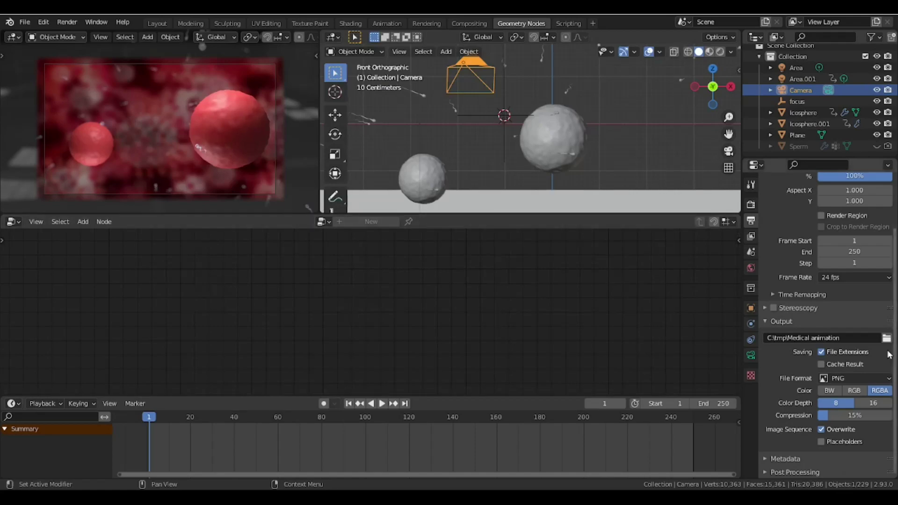
left_click(855, 378)
left_click(885, 322)
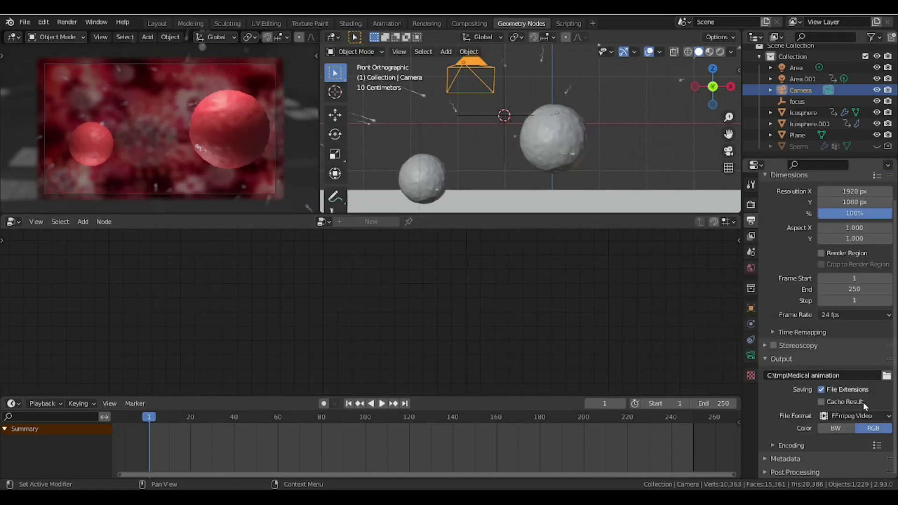